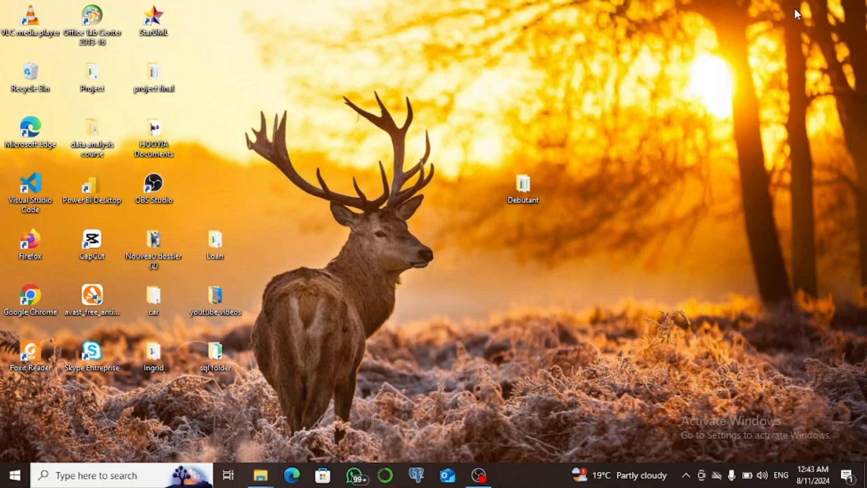
Open the items- Relationship workbook from the Debutant folder and review its item store, item sales and Customer Information sheets
double_click(528, 192)
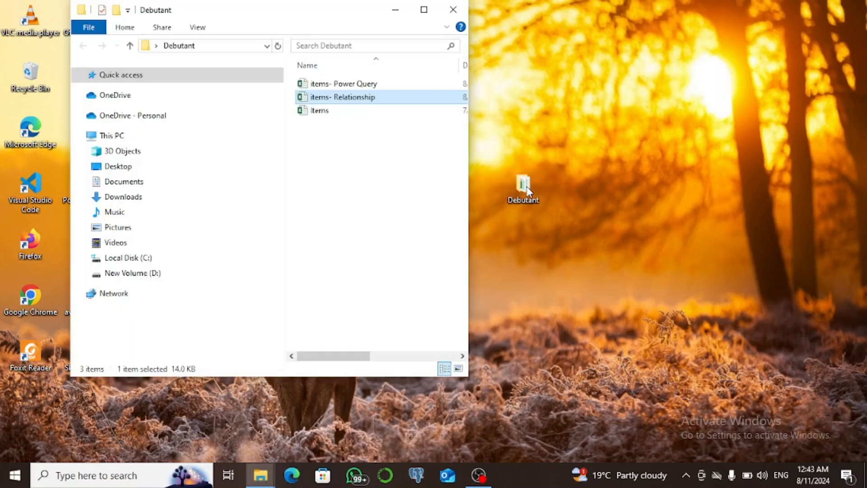
left_click(426, 8)
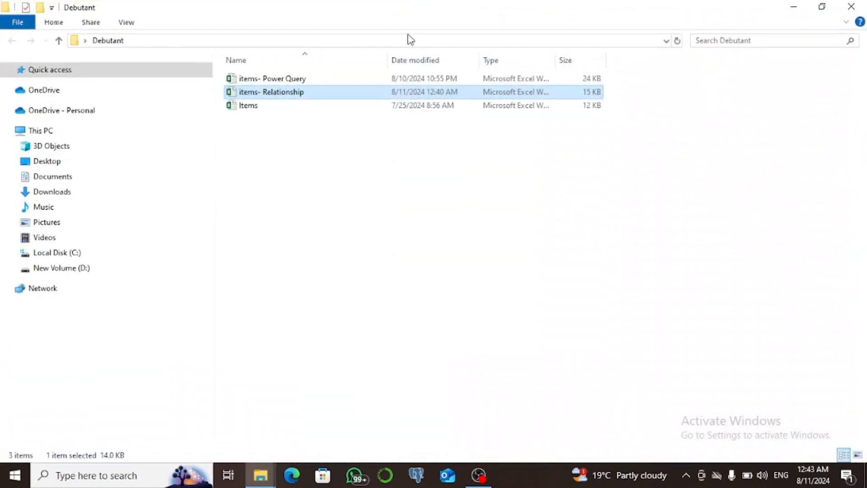
double_click(371, 92)
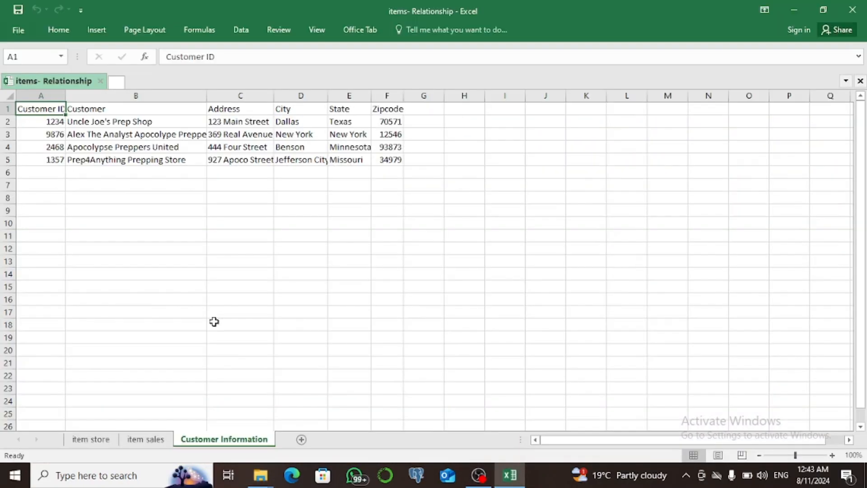
left_click(99, 441)
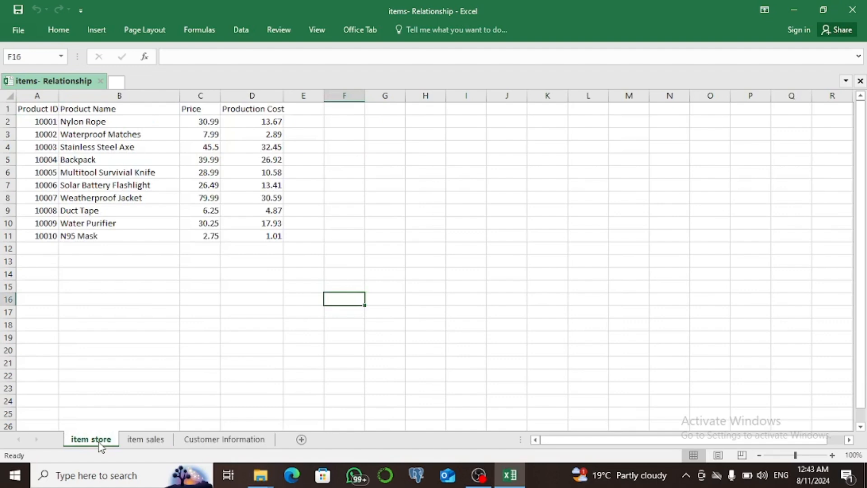
left_click(146, 439)
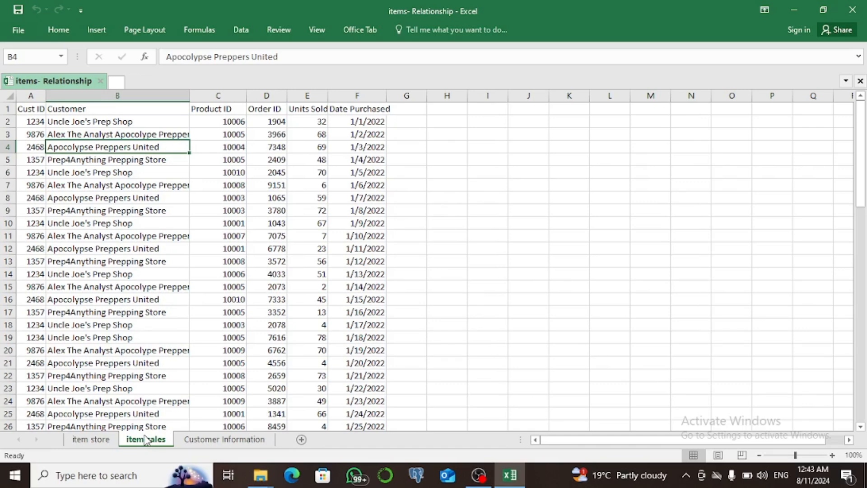
left_click(198, 438)
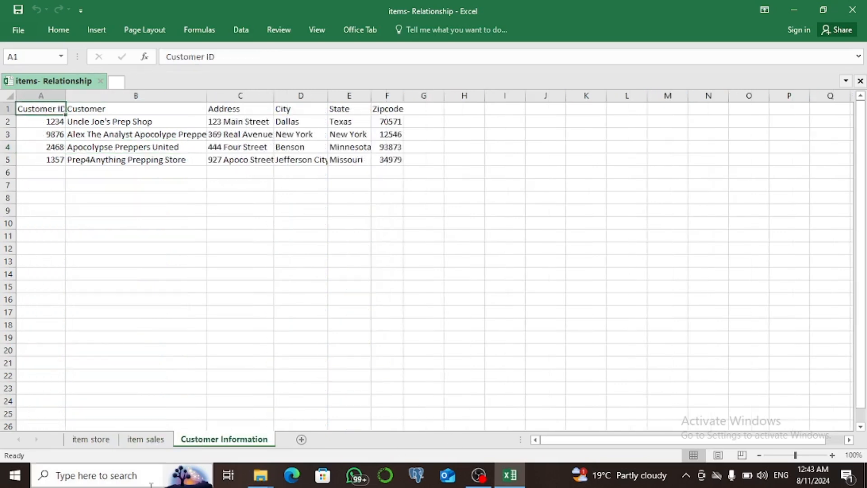
Launch Power BI Desktop from the Windows search
left_click(99, 480)
type("pow")
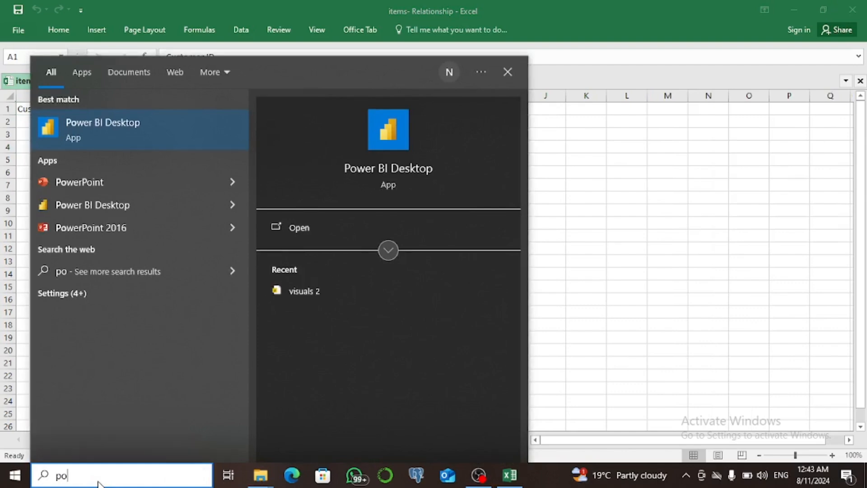
type("er")
key("Escape")
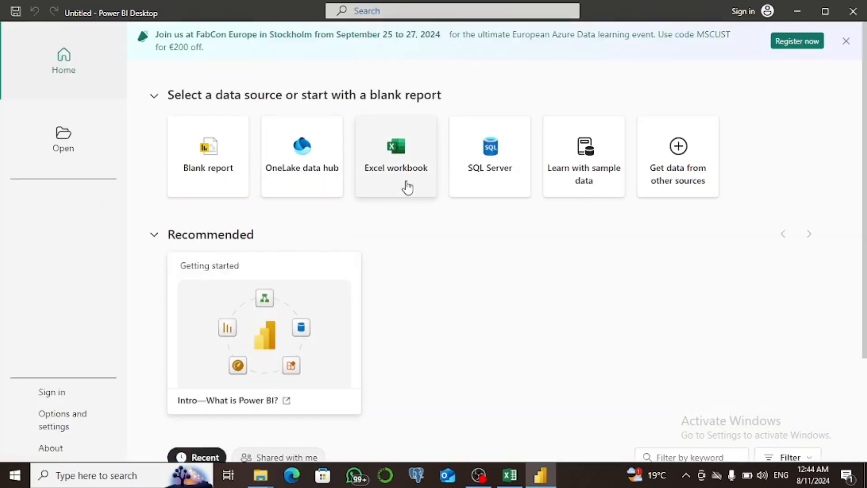
Import the Customer Information, item sales and item store tables from the items- Relationship Excel workbook
left_click(407, 187)
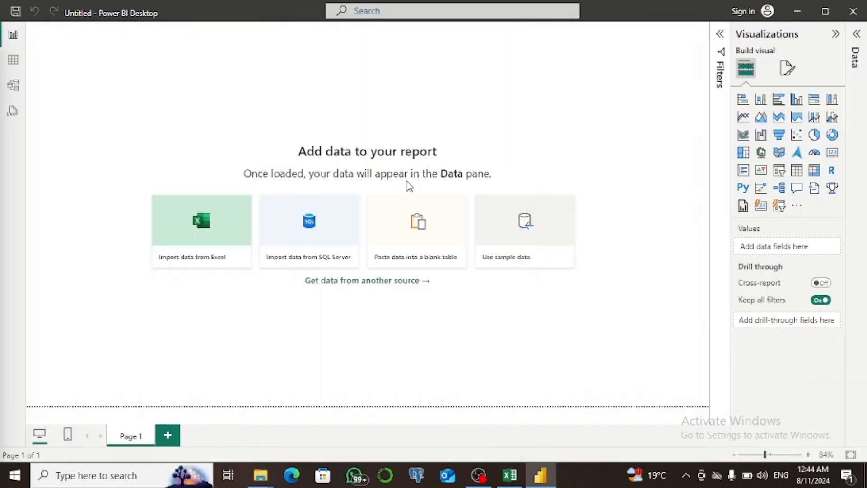
left_click(262, 210)
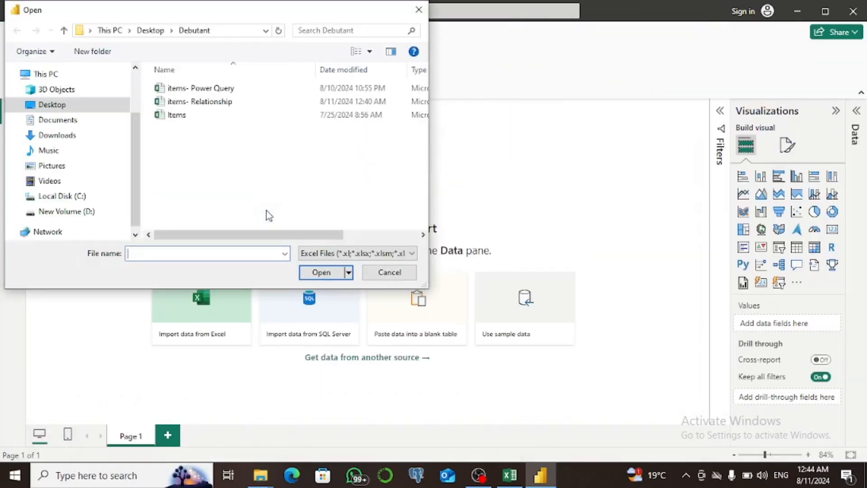
left_click(197, 102)
left_click(322, 273)
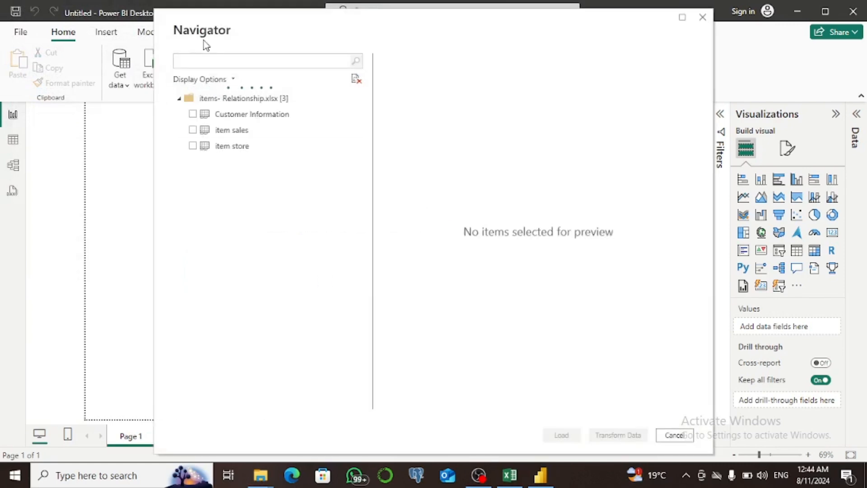
left_click(196, 115)
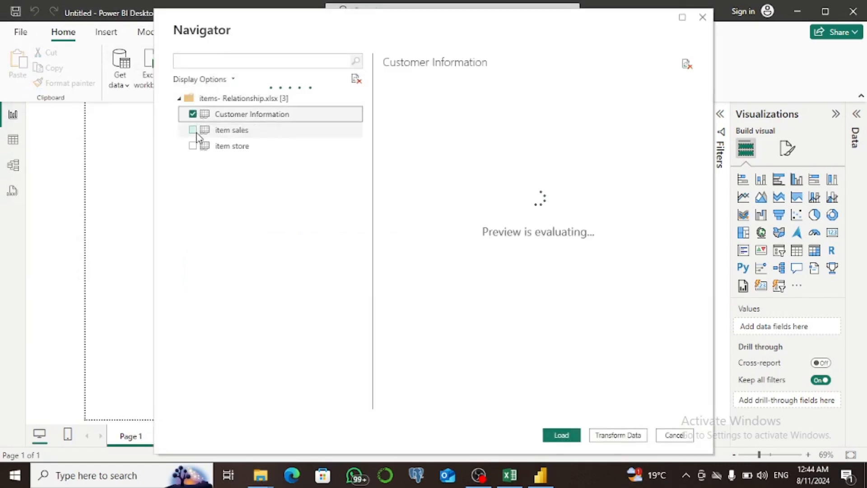
left_click(193, 130)
left_click(193, 145)
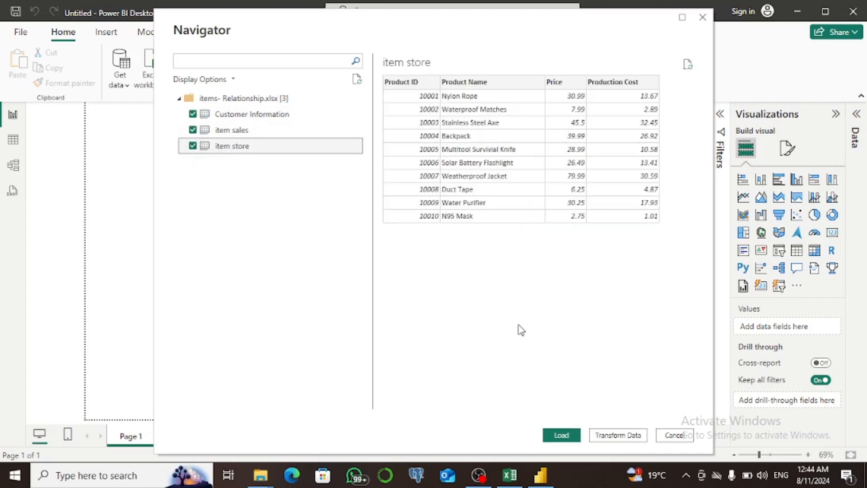
left_click(570, 435)
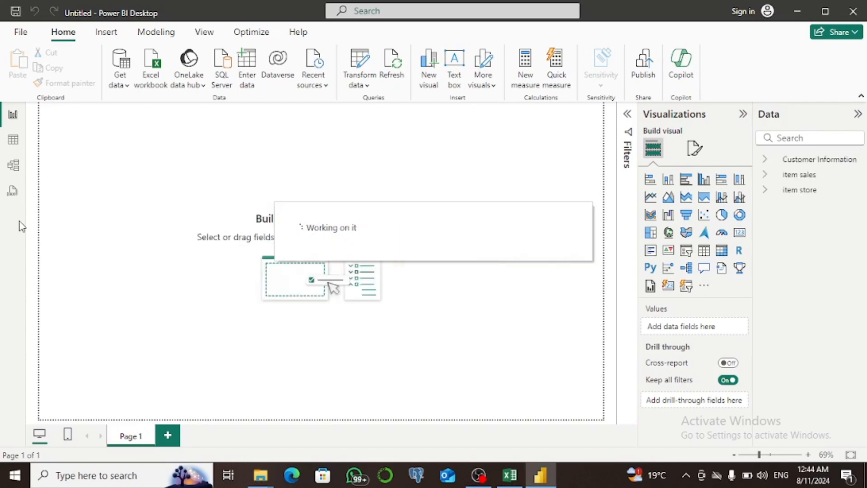
Open the model view and move the item sales table card below the other two tables
left_click(15, 143)
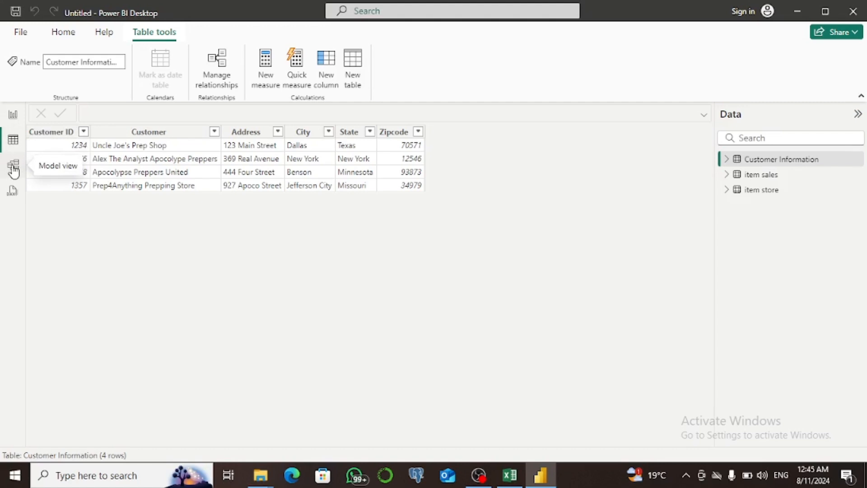
left_click(14, 168)
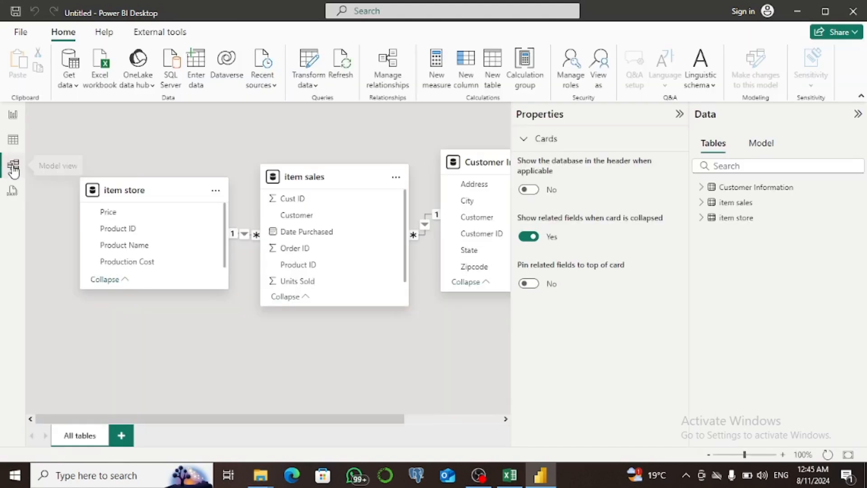
left_click(679, 114)
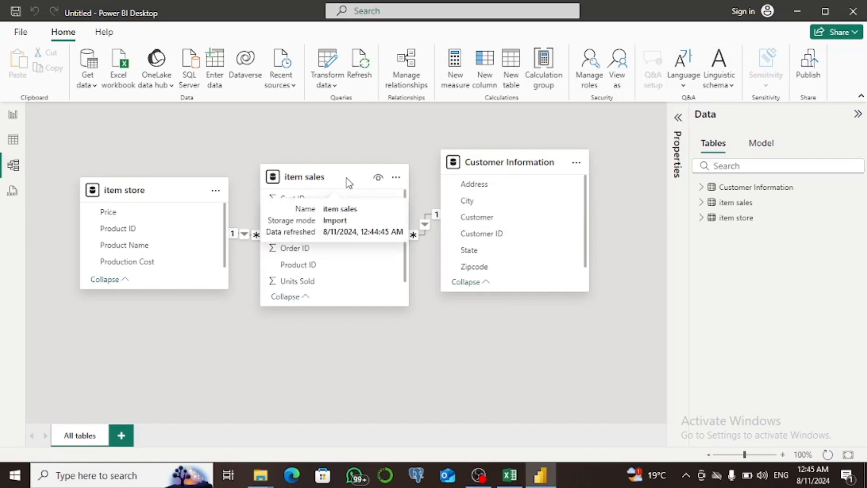
left_click_drag(346, 178, 357, 301)
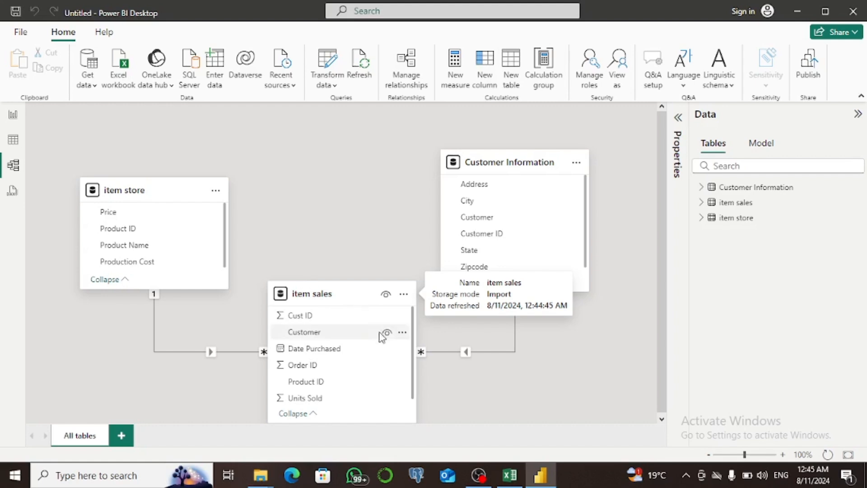
Edit the item sales to Customer Information relationship to join Cust ID with Customer ID and make it active
double_click(466, 352)
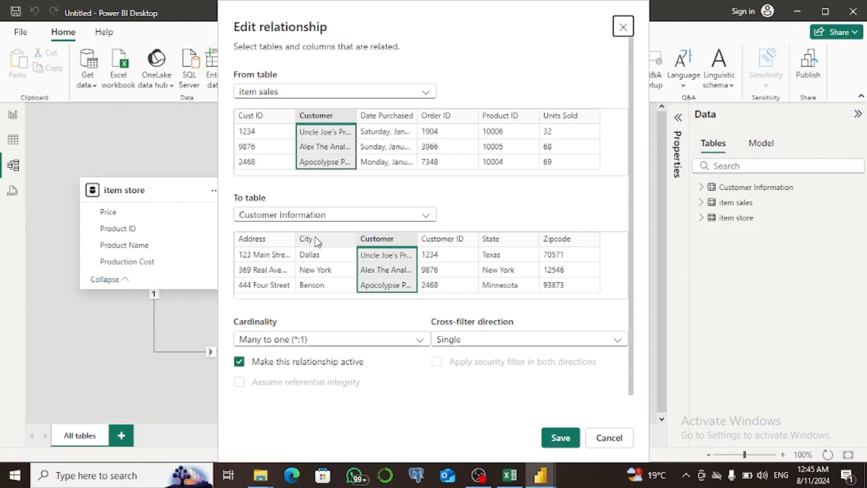
left_click(262, 124)
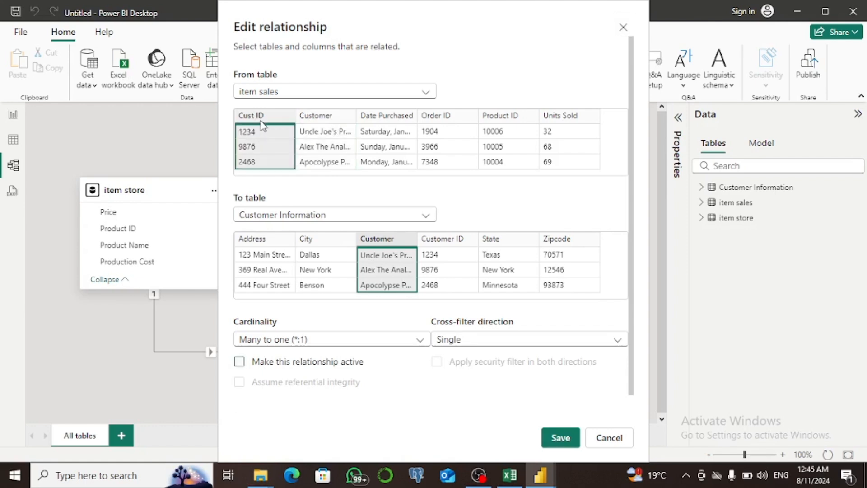
left_click(455, 246)
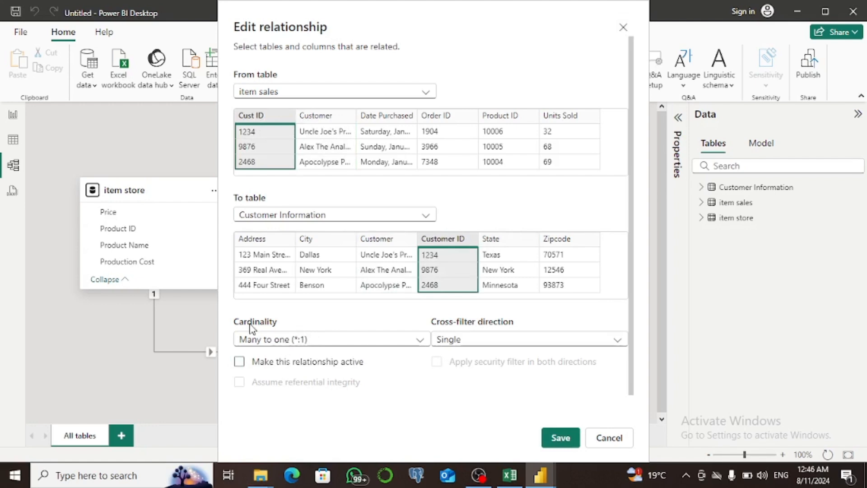
left_click(422, 341)
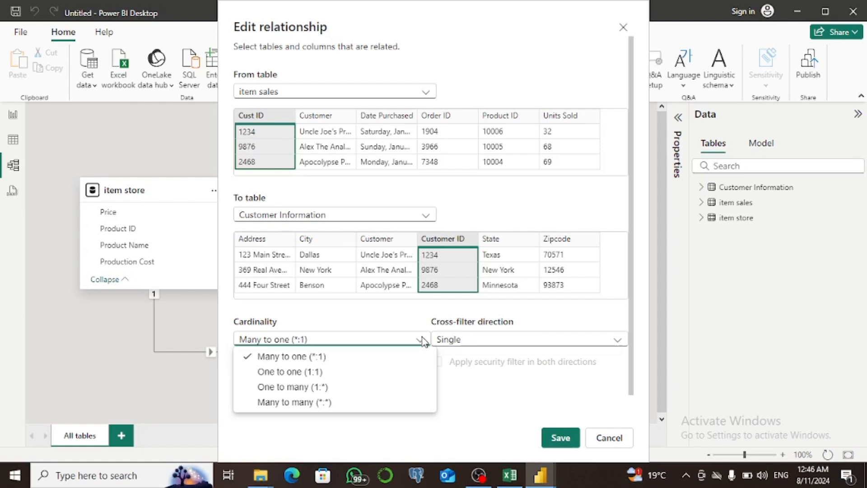
left_click(474, 342)
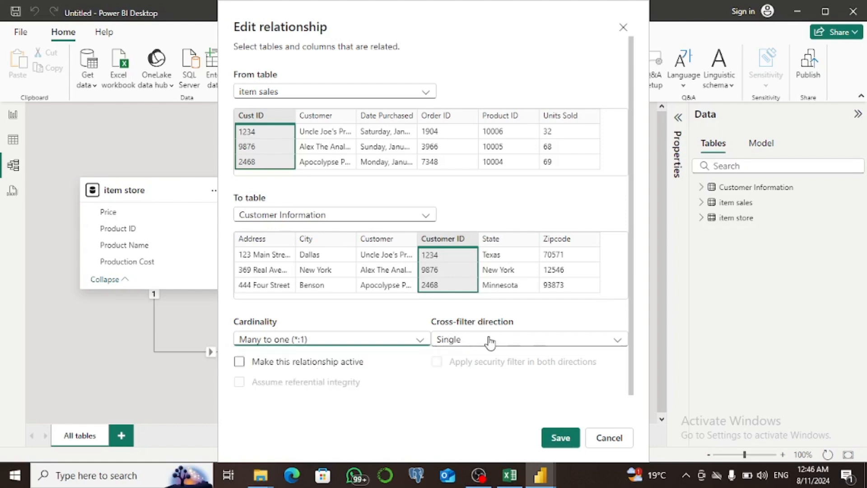
left_click(489, 340)
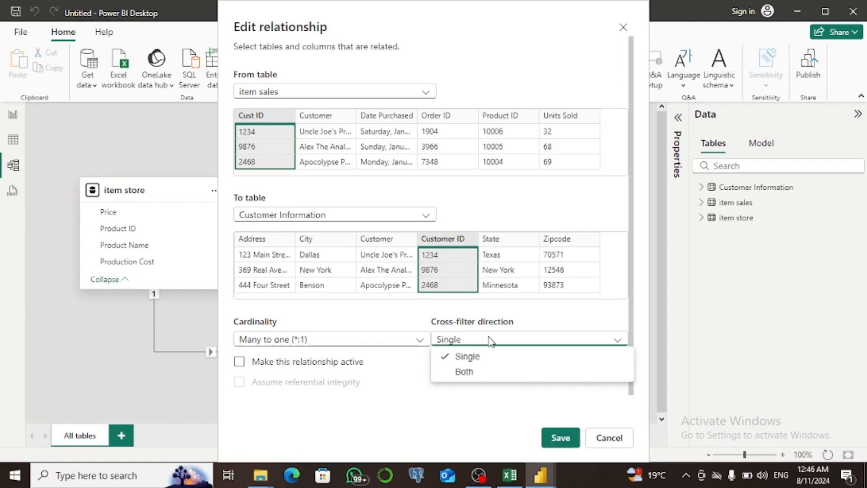
left_click(311, 367)
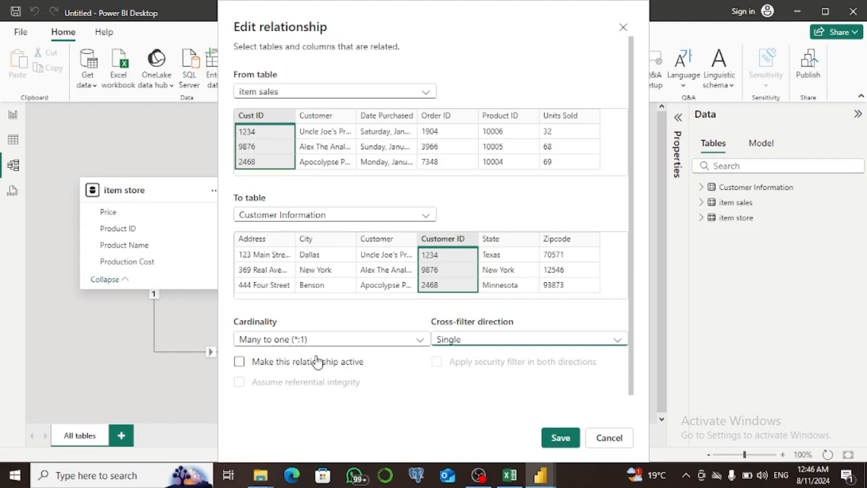
left_click(239, 362)
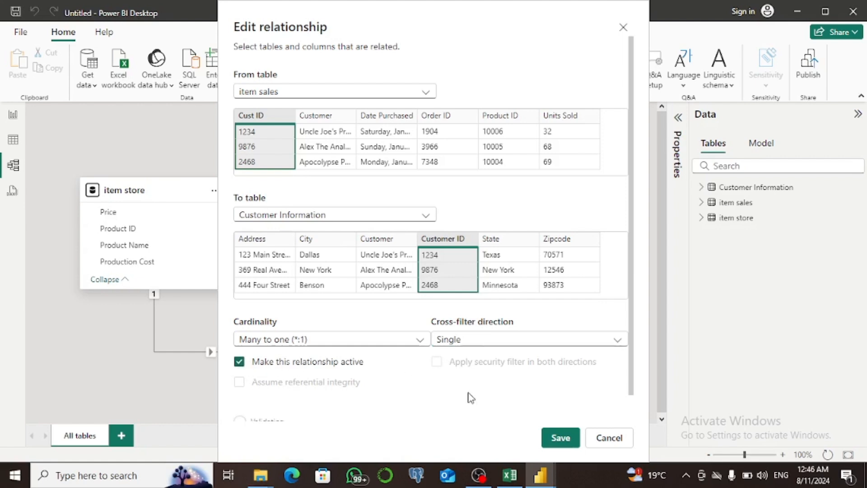
left_click(560, 438)
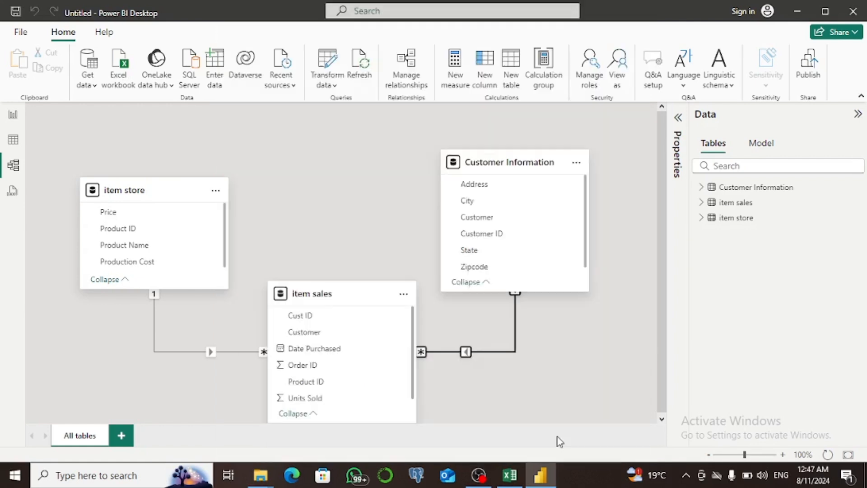
Set that relationship's cross-filter direction to Both and apply the security filter in both directions
left_click(472, 351)
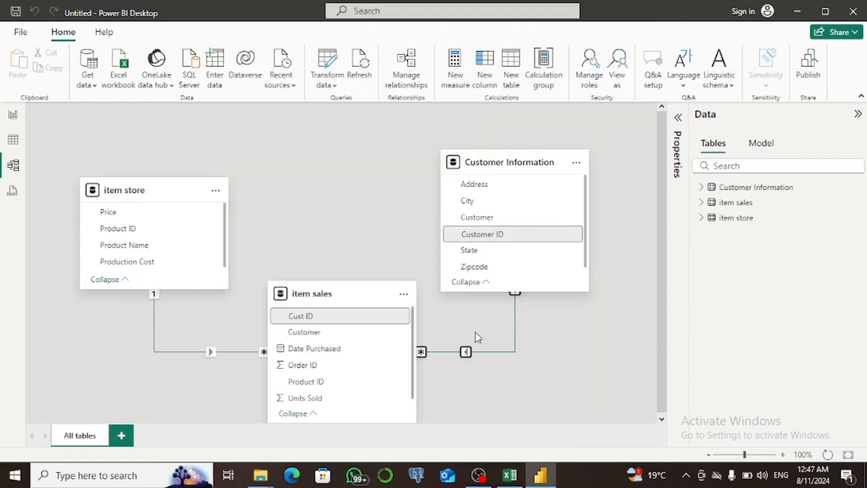
double_click(466, 352)
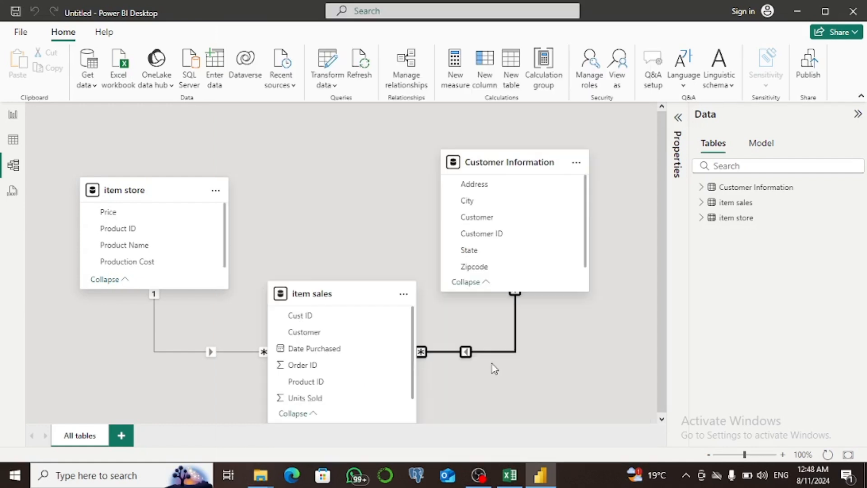
double_click(466, 353)
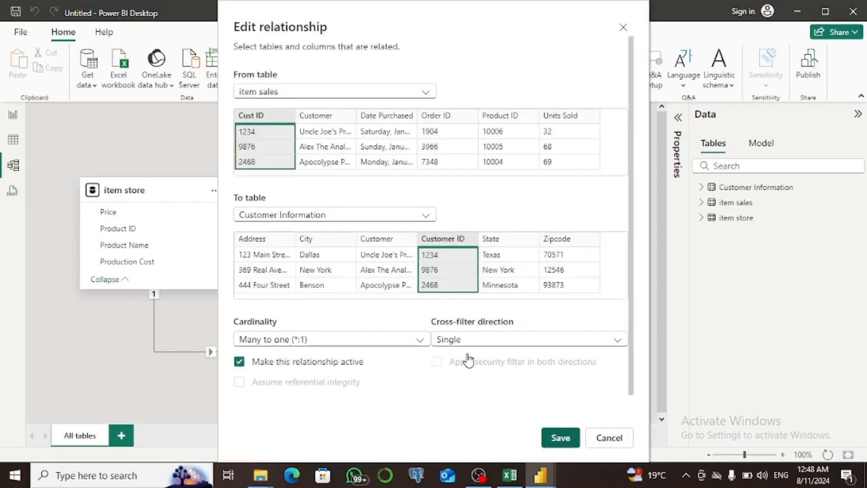
left_click(609, 349)
left_click(496, 374)
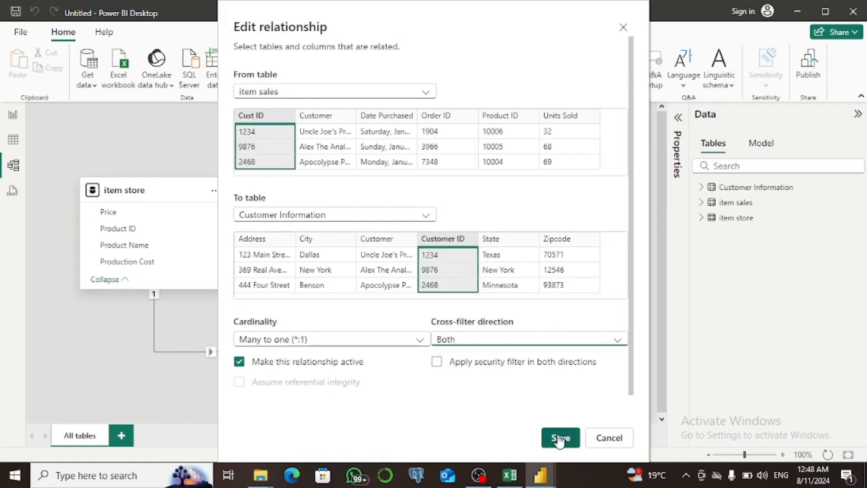
left_click(436, 362)
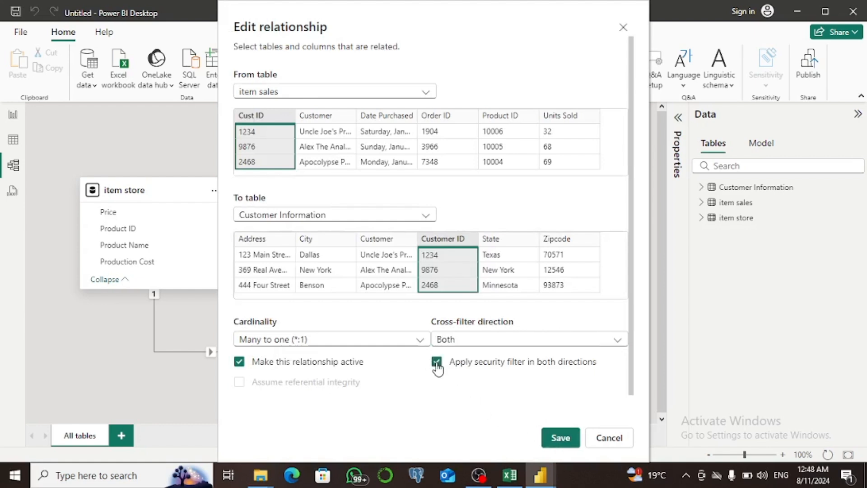
left_click(559, 442)
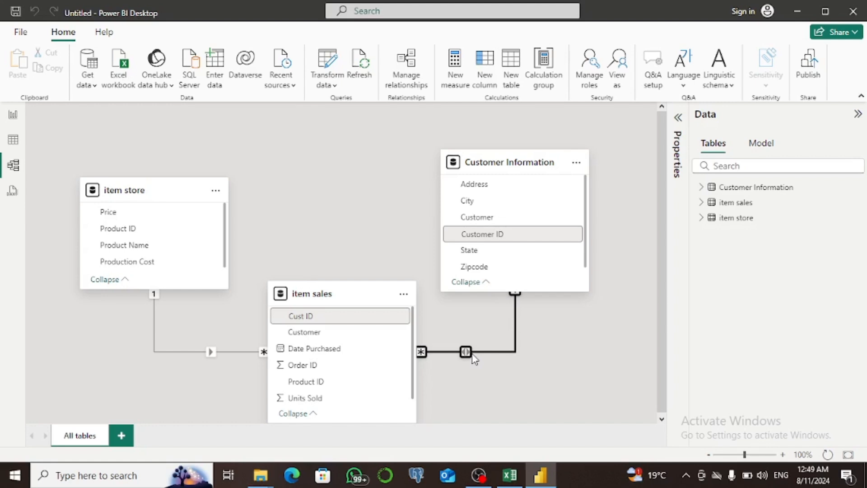
Switch to the table view to inspect the loaded data
double_click(736, 217)
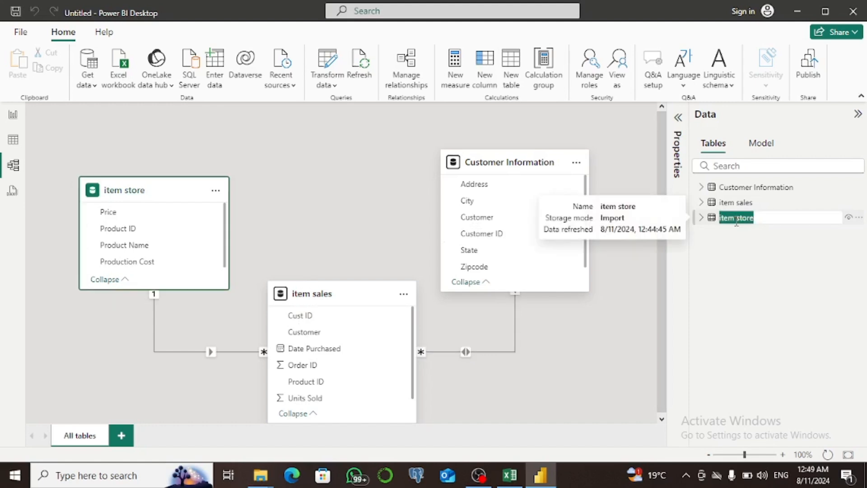
left_click(12, 141)
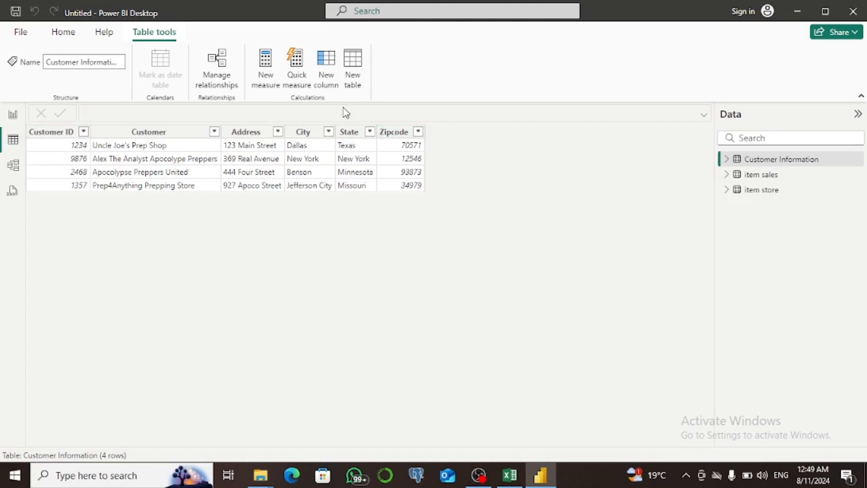
Create a new measure in the Customer Information table defined as COUNT('item store'[Product ID])
left_click(266, 58)
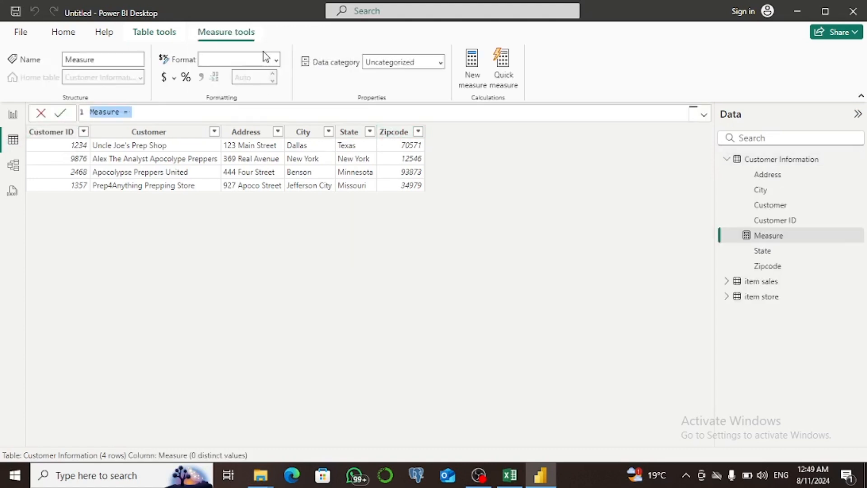
left_click(176, 114)
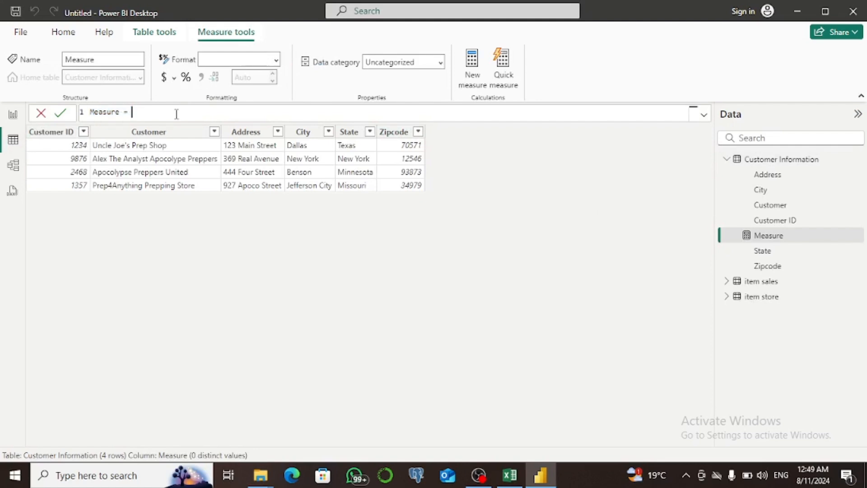
type("coun")
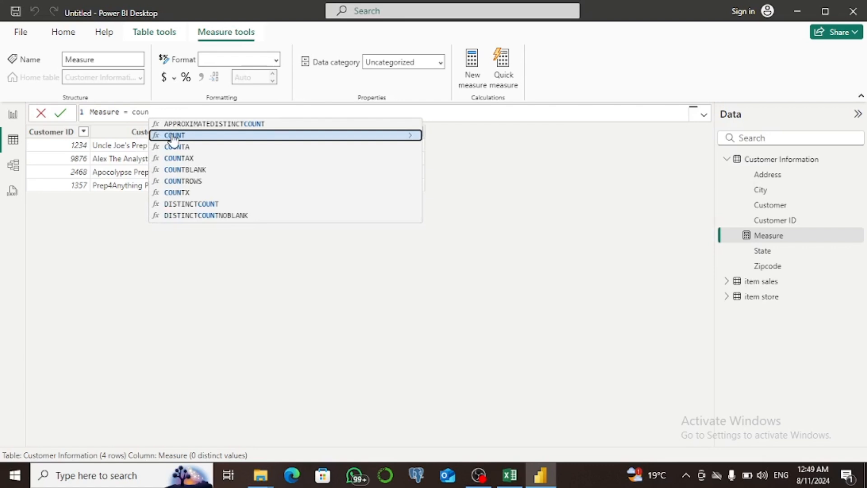
type("t")
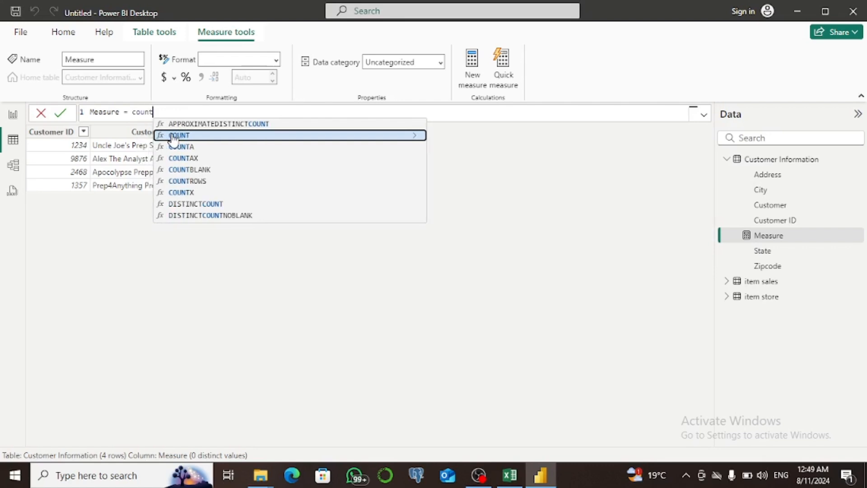
left_click(173, 135)
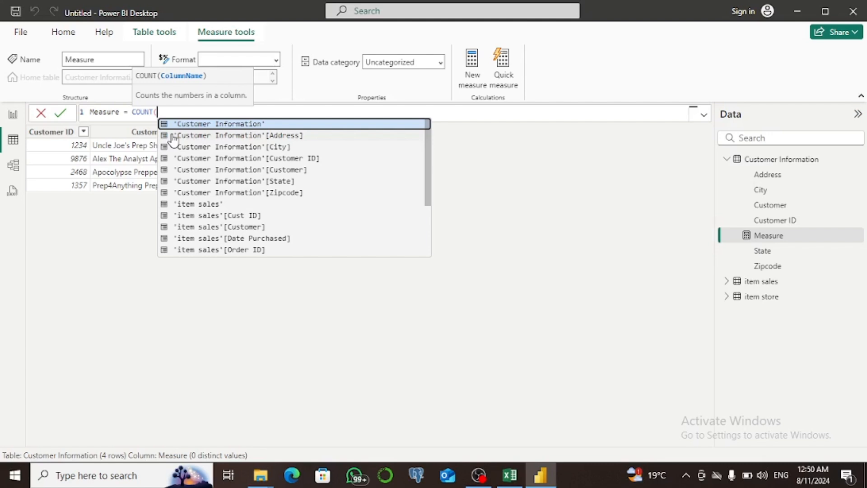
type("pro")
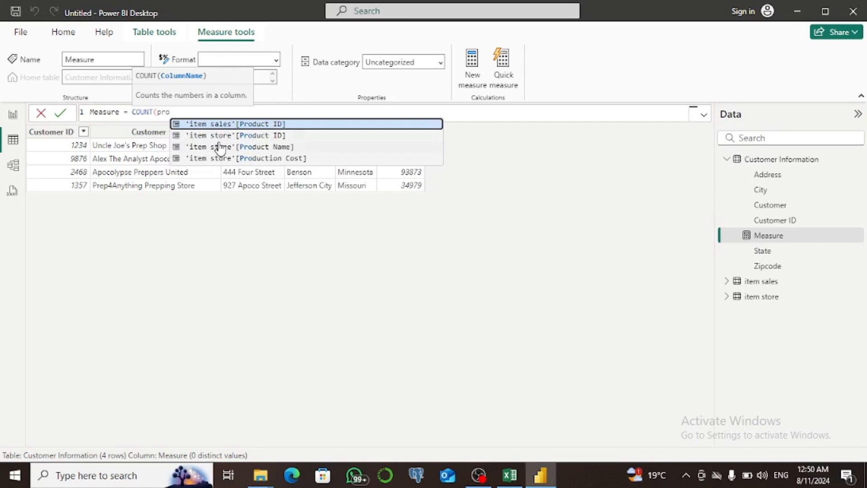
left_click(232, 136)
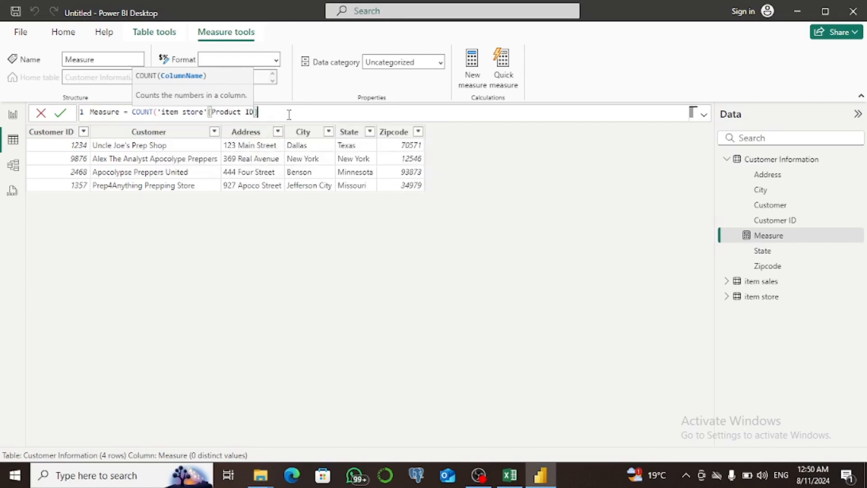
type(")")
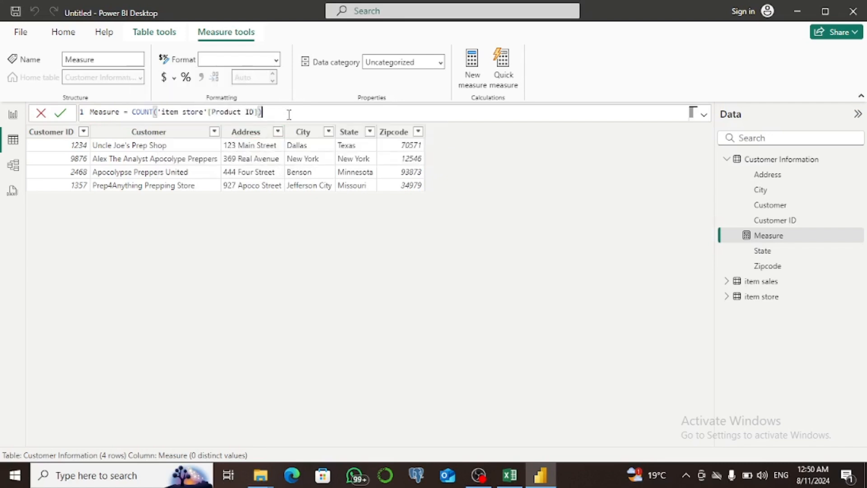
left_click(61, 116)
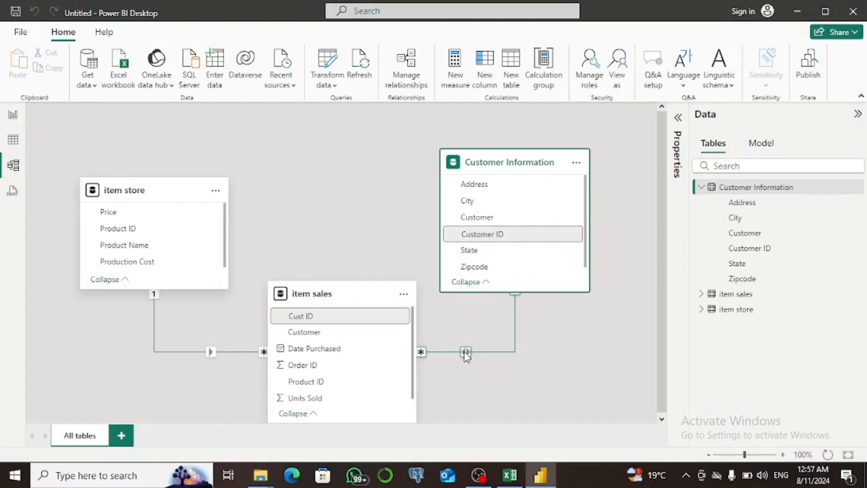
Set the item sales to Customer Information relationship's cross-filter direction to Single and save it
left_click(467, 355)
double_click(466, 356)
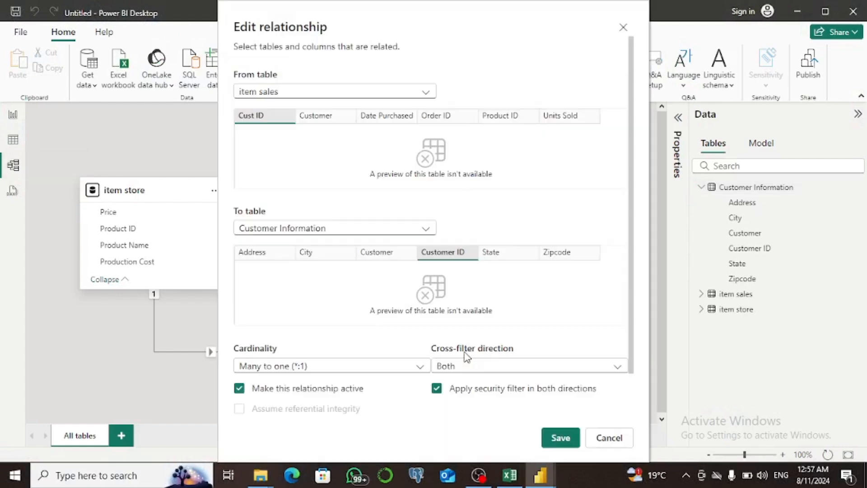
left_click(540, 343)
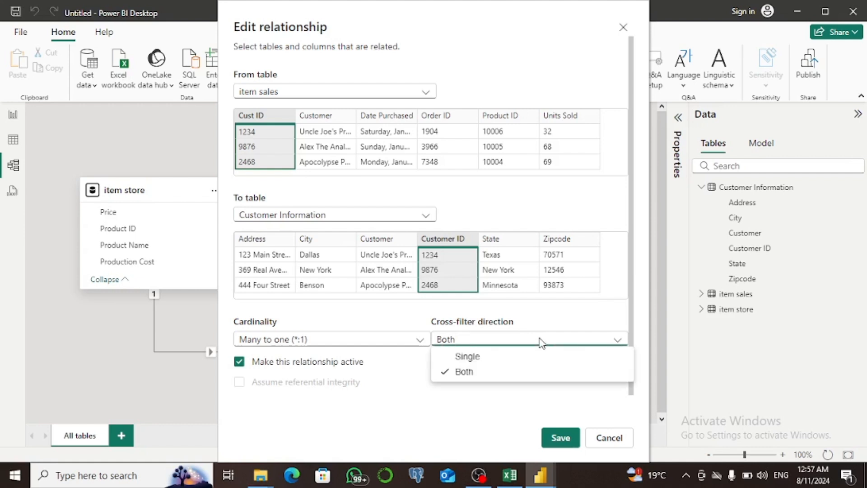
left_click(519, 356)
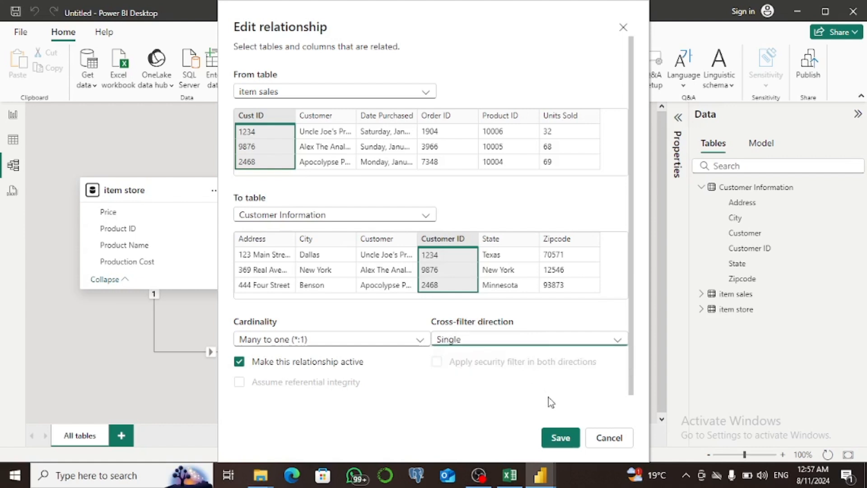
left_click(559, 436)
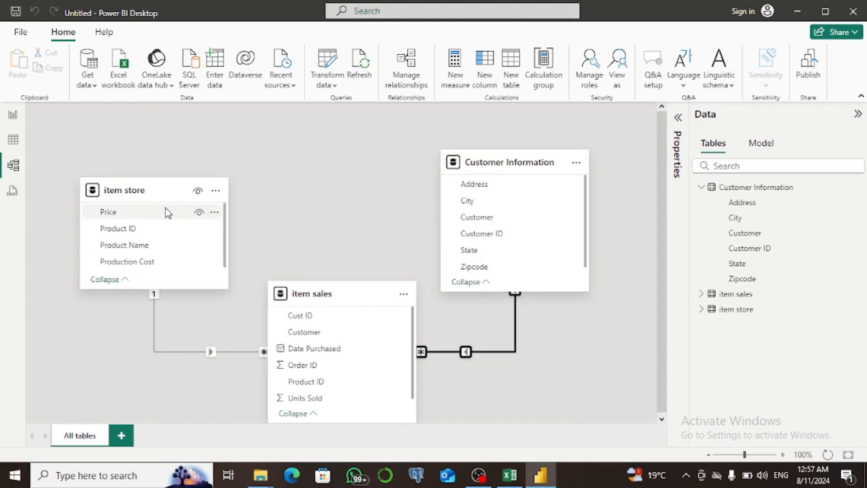
Add a table visual to the report page showing the State field from Customer Information
left_click(15, 117)
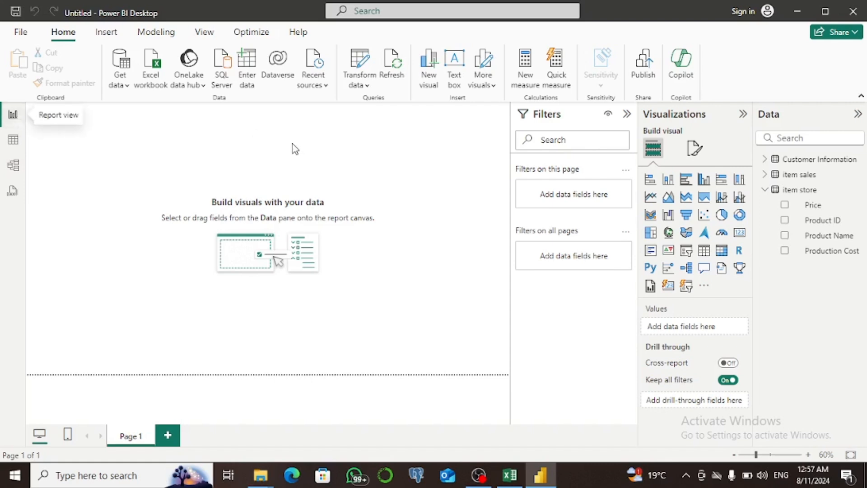
left_click(705, 250)
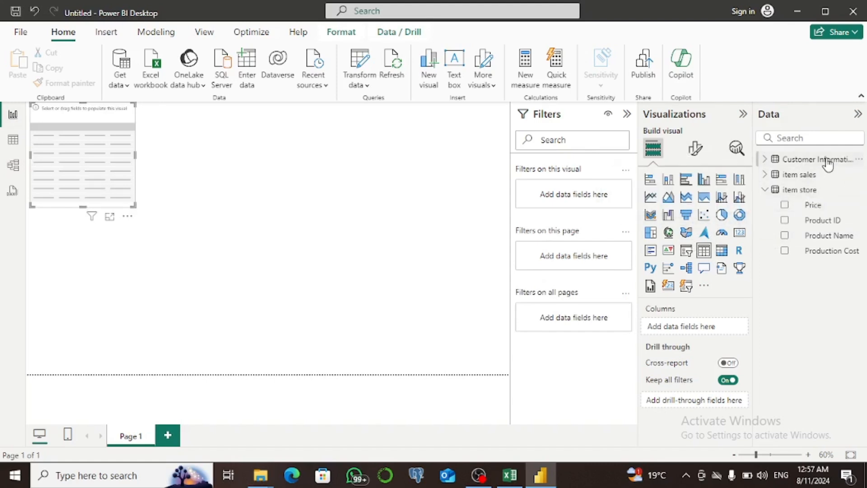
left_click(766, 161)
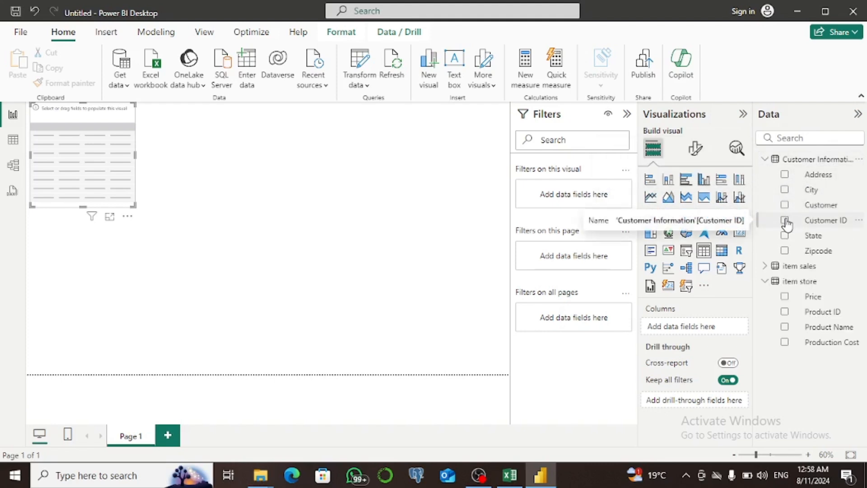
left_click(785, 235)
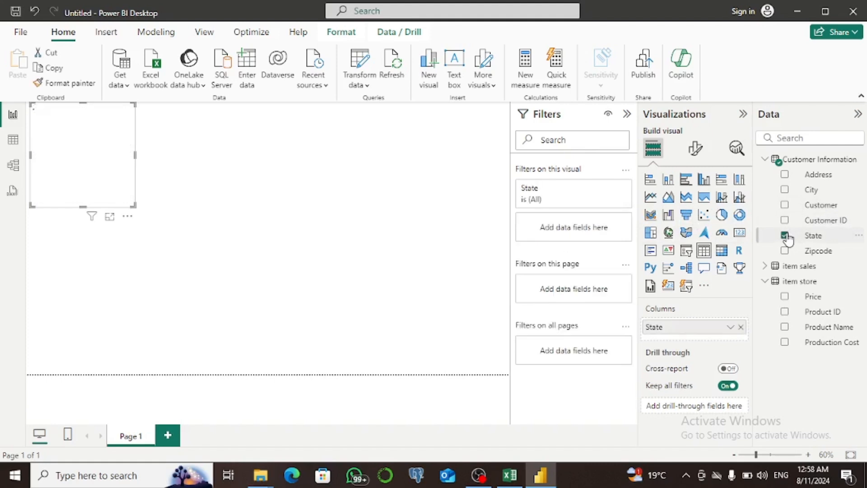
Create a new measure in the item store table defined as COUNT('item store'[Product ID])
left_click(795, 282)
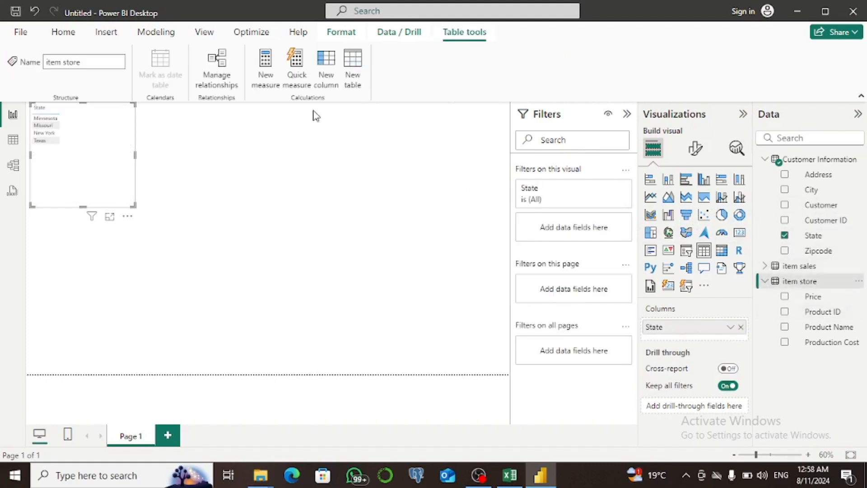
left_click(273, 82)
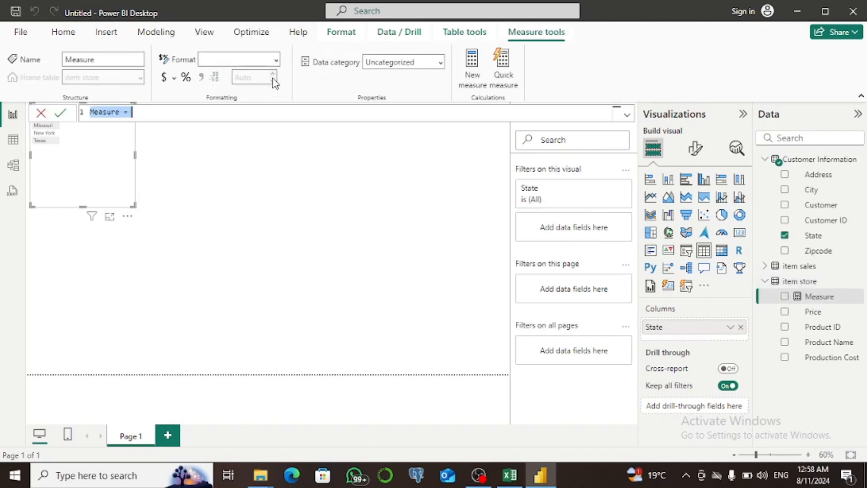
type("c")
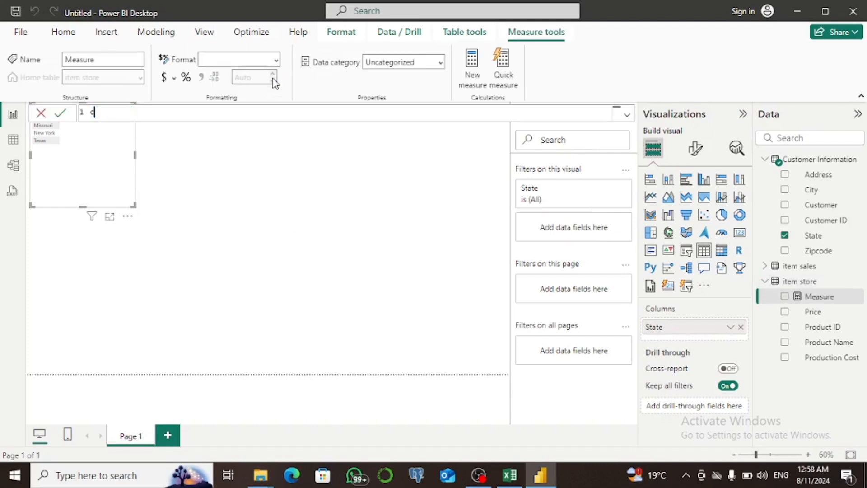
key("ctrl+z")
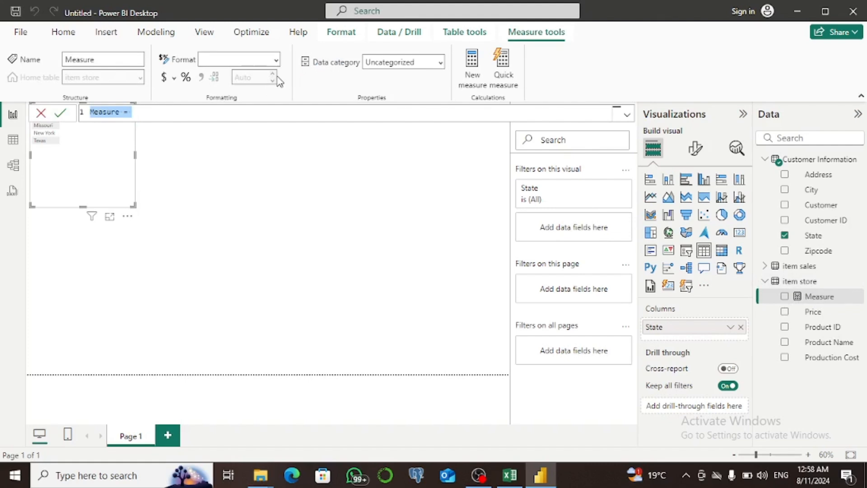
left_click(236, 111)
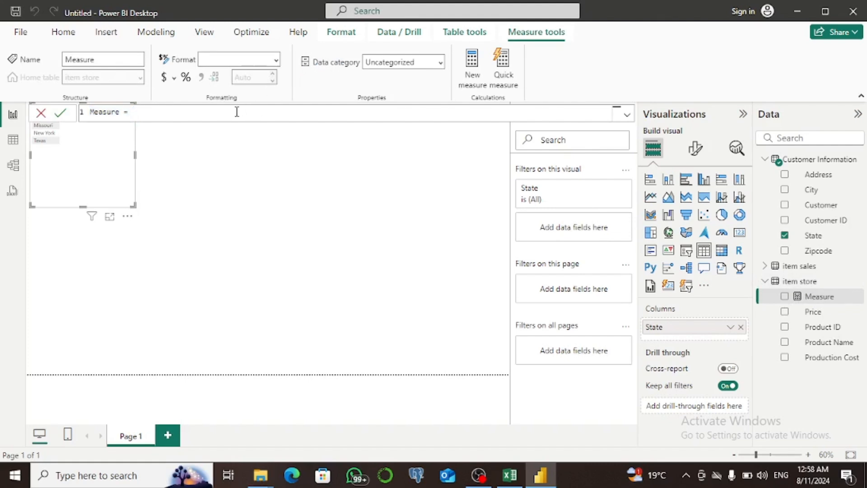
type("count")
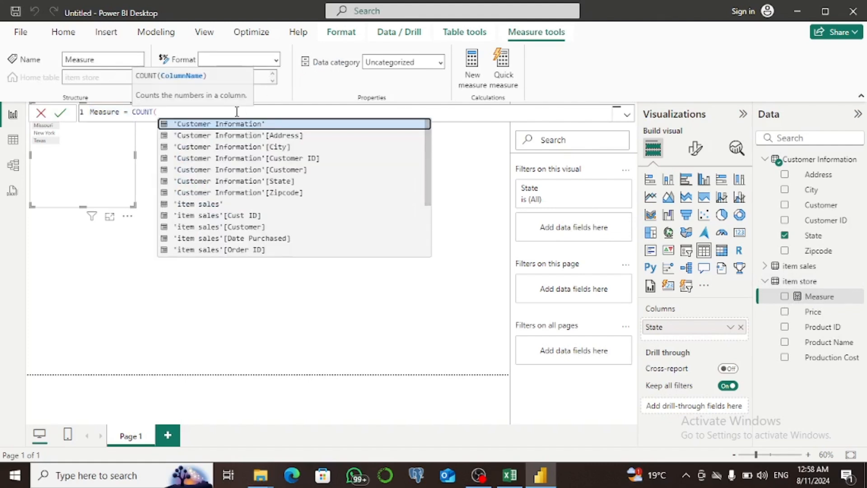
type("pro")
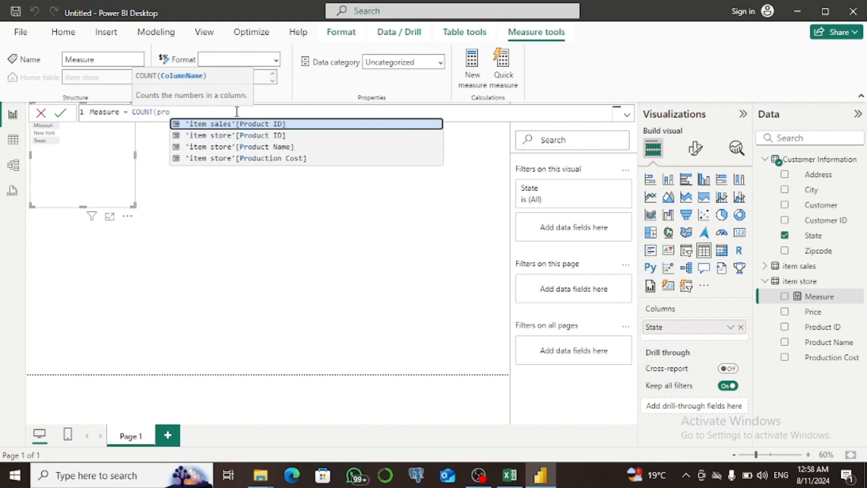
type("u")
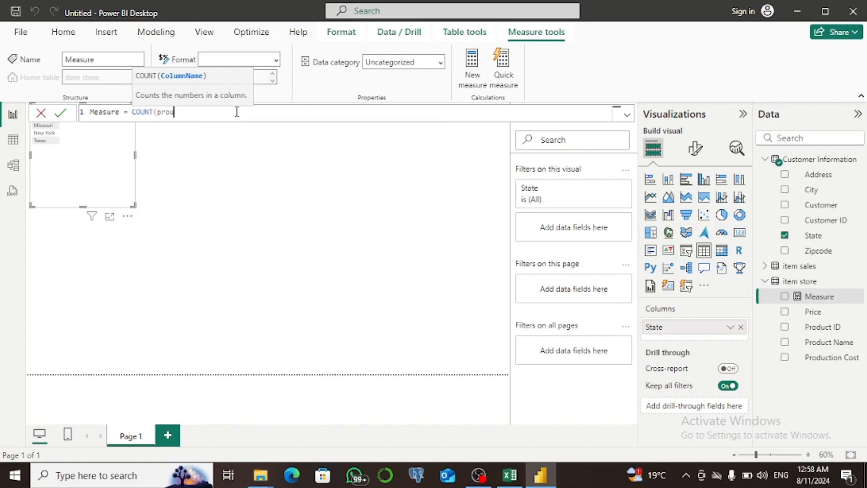
key("BackSpace")
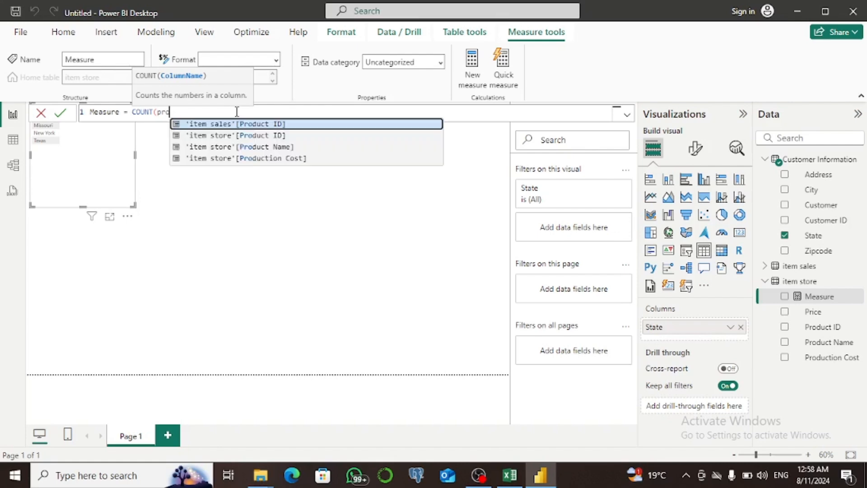
type("duct")
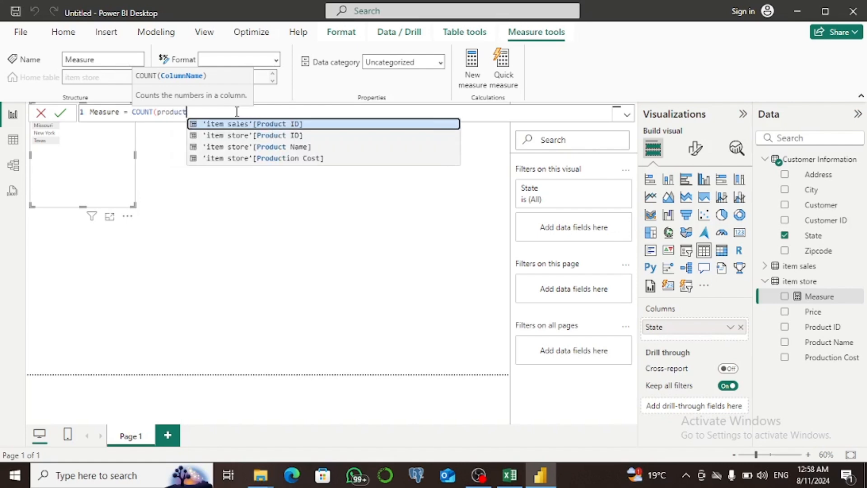
key("Down")
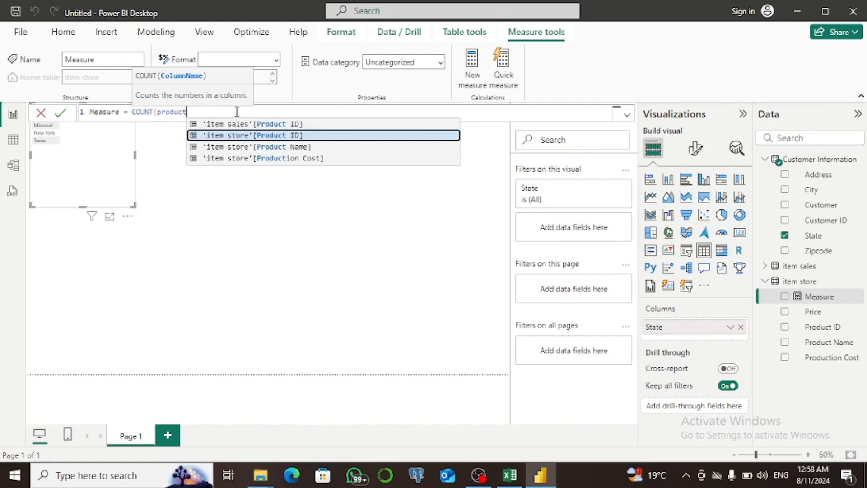
key("Tab")
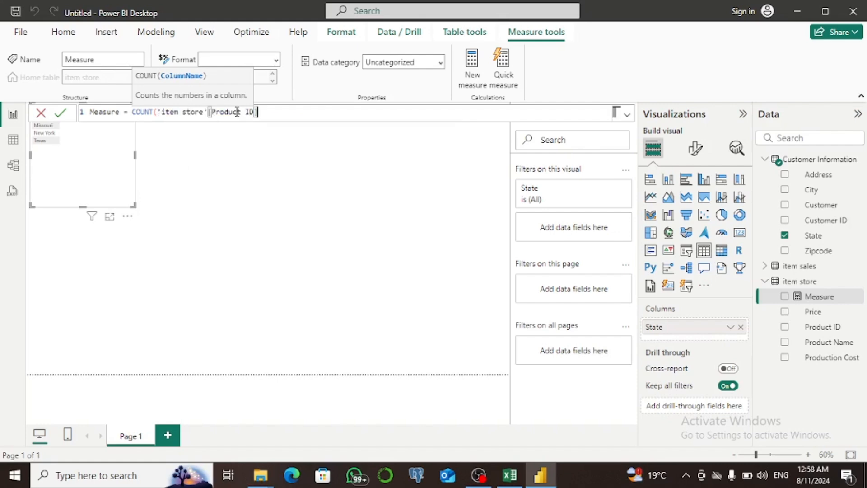
type(")")
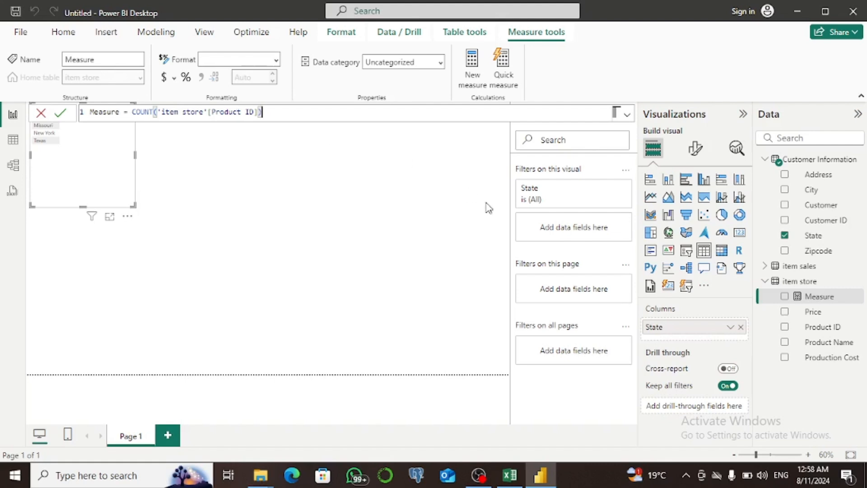
left_click(60, 113)
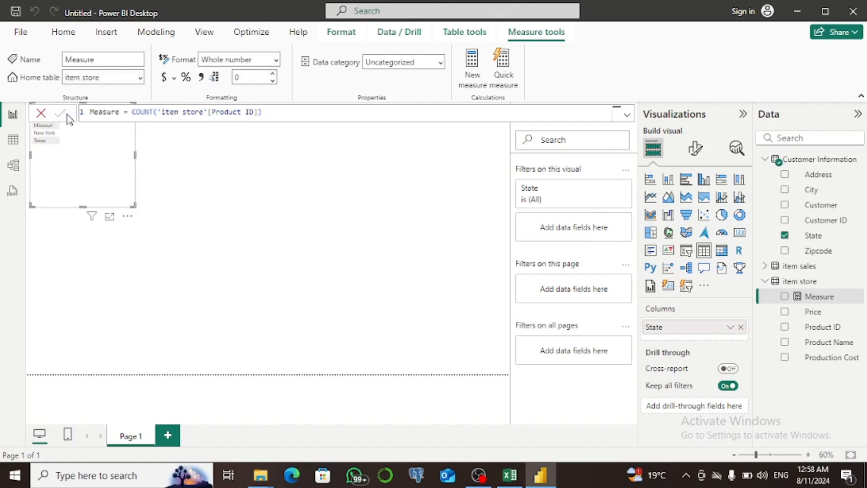
Add the item store measure to the State table visual and select the New York and Texas rows
left_click(785, 296)
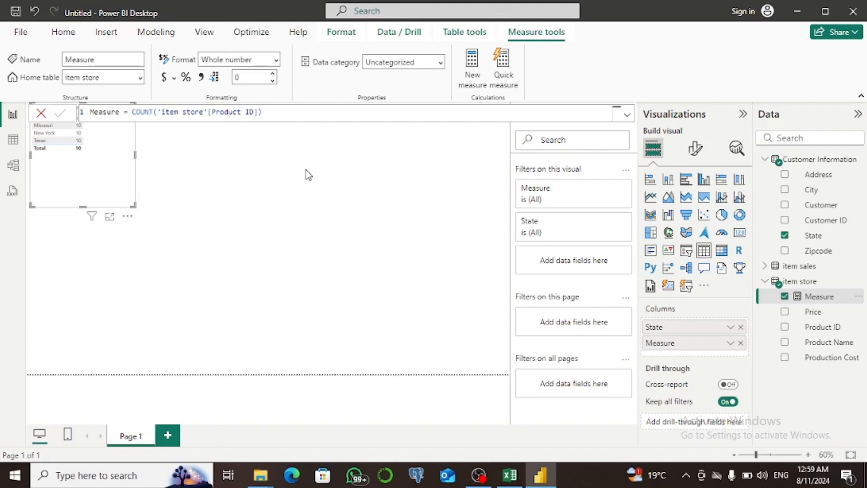
left_click(45, 134)
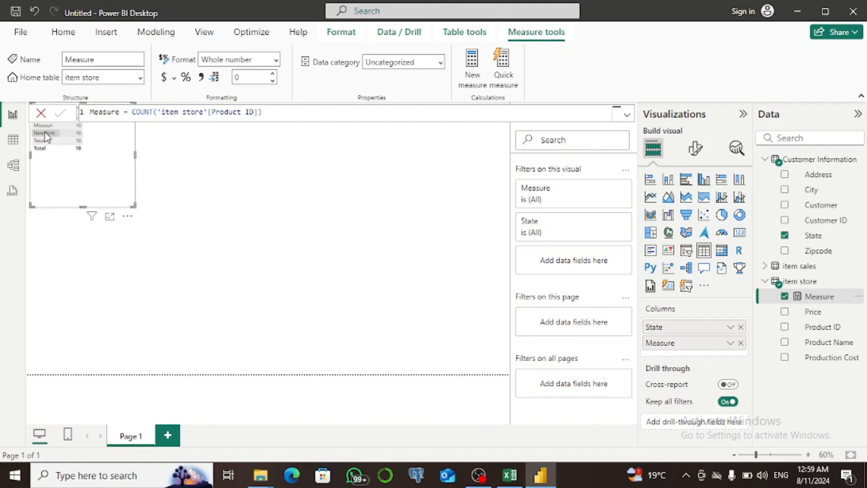
left_click(82, 140)
Set the item sales to Customer Information relationship's cross-filter direction to Both and save it
left_click(13, 166)
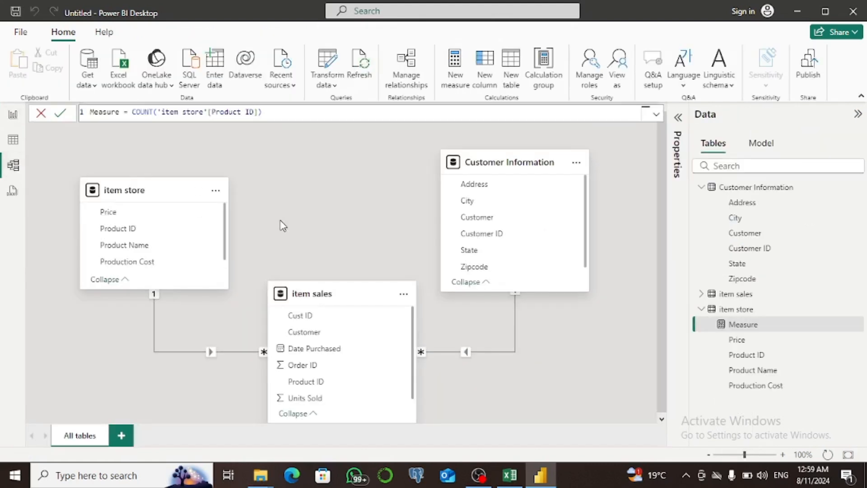
double_click(468, 357)
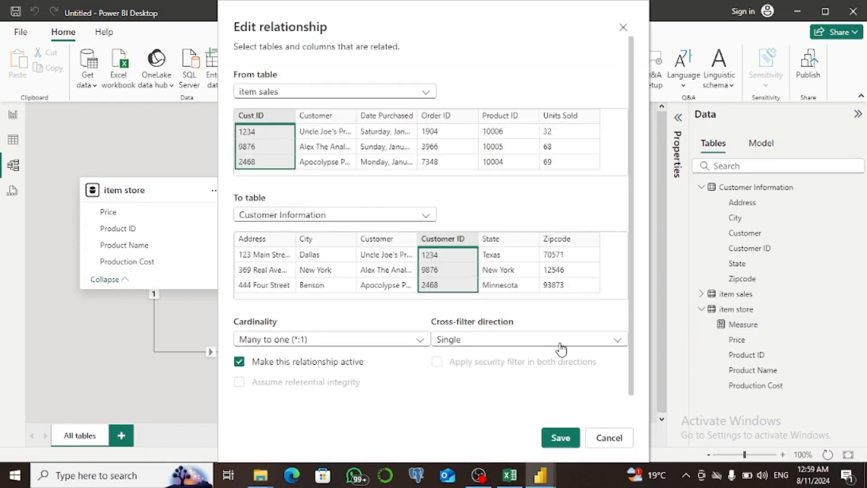
left_click(560, 346)
left_click(517, 373)
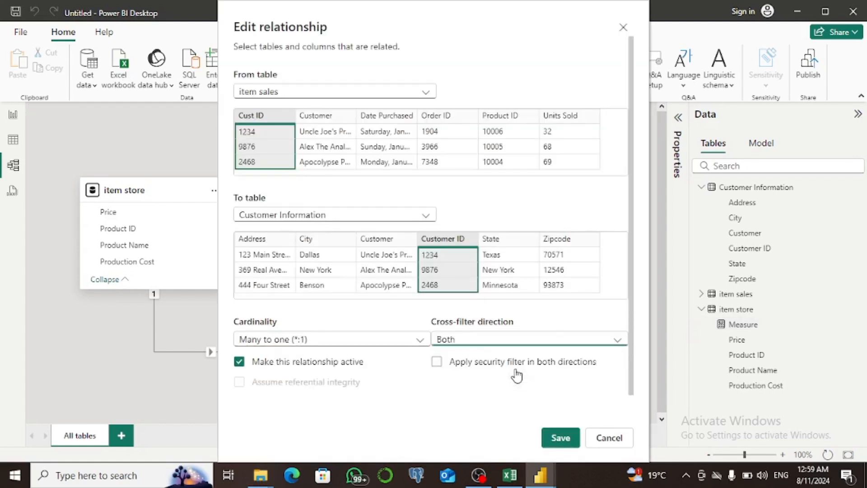
left_click(561, 438)
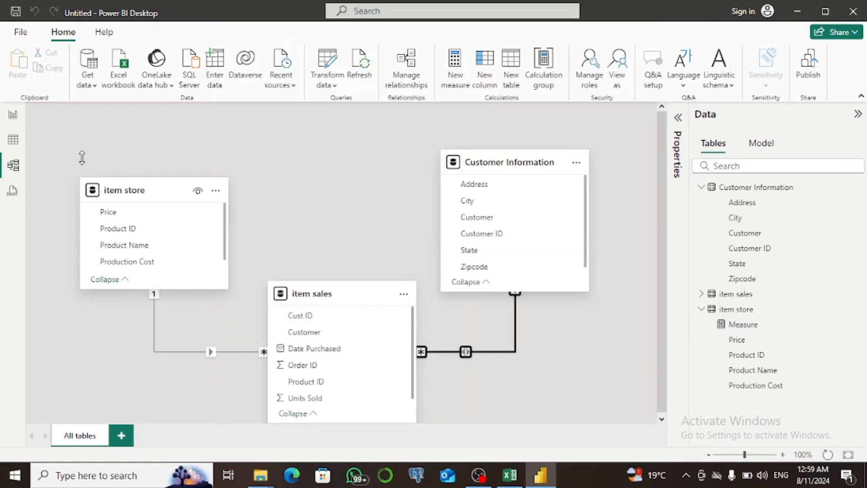
Set the item sales to item store relationship's cross-filter direction to Both and save it
left_click(13, 116)
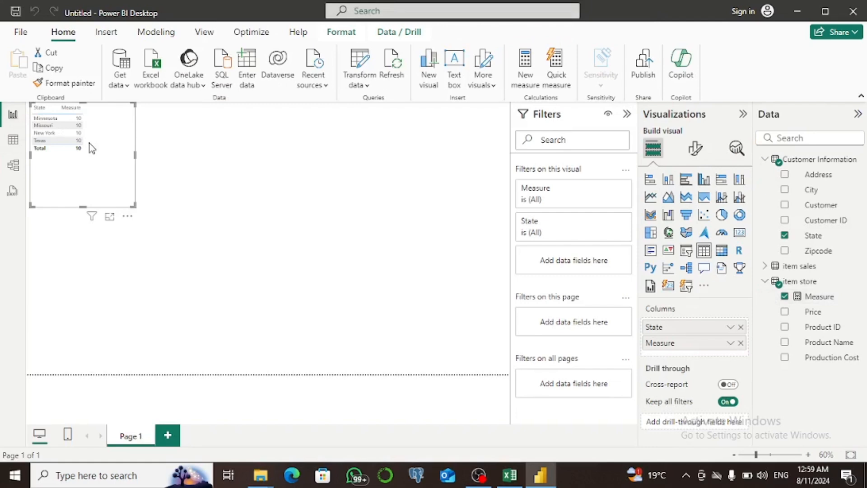
left_click(14, 167)
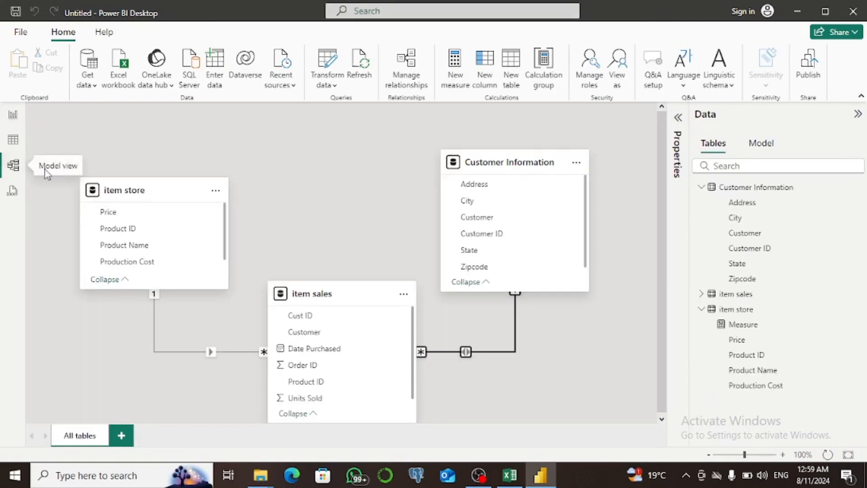
left_click(465, 348)
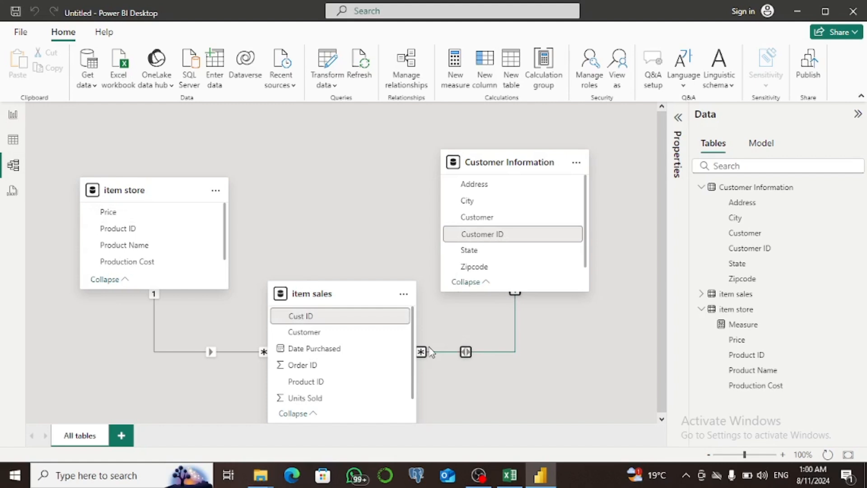
double_click(212, 353)
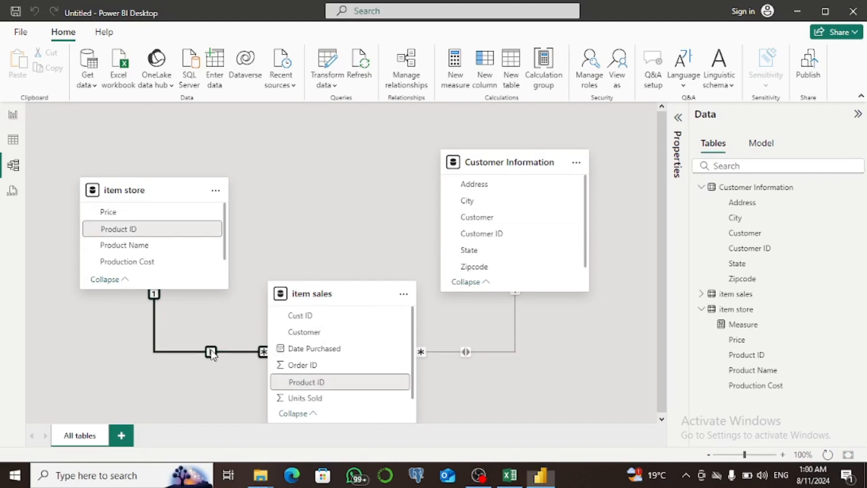
left_click(519, 341)
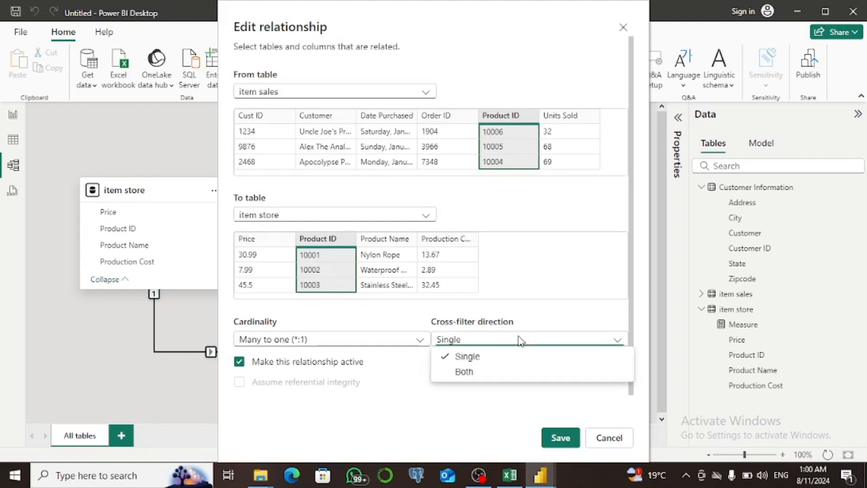
left_click(501, 372)
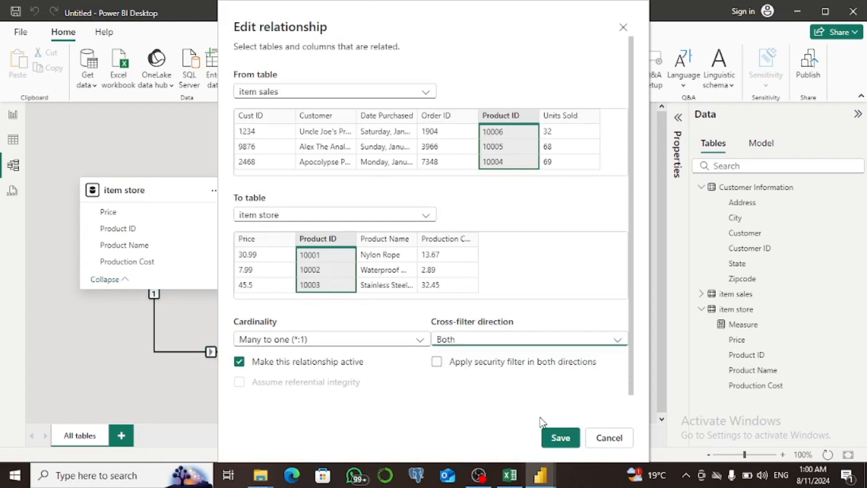
left_click(560, 438)
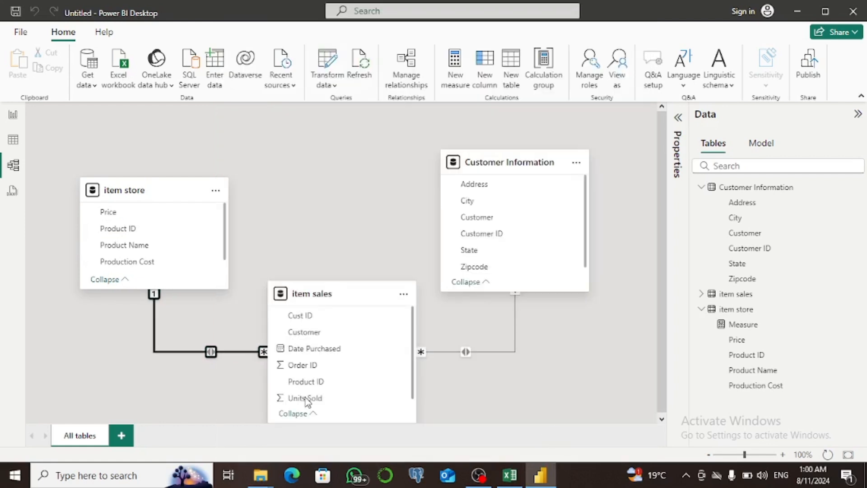
Review the item store table data and the State table visual on the report page
left_click(14, 143)
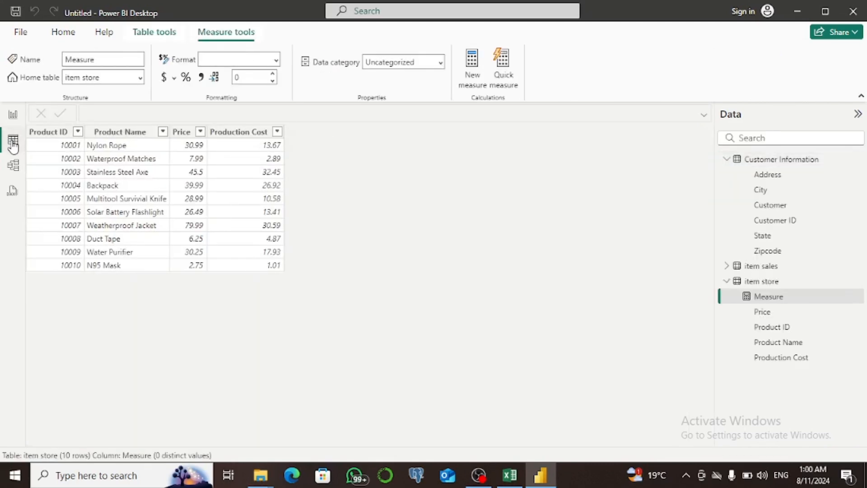
left_click(13, 115)
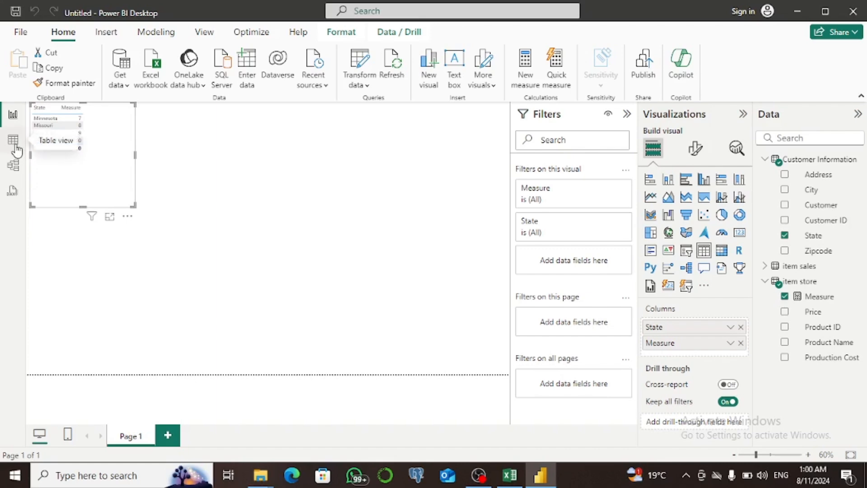
left_click(13, 166)
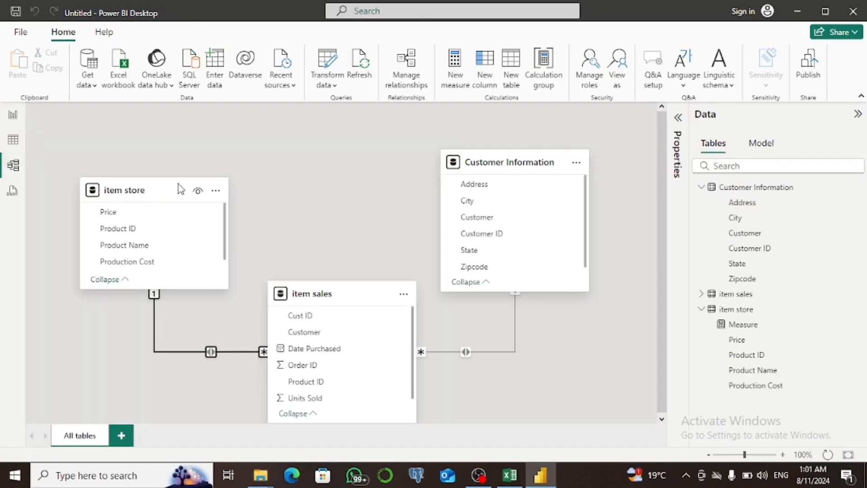
Delete the relationship between item store and item sales
right_click(211, 351)
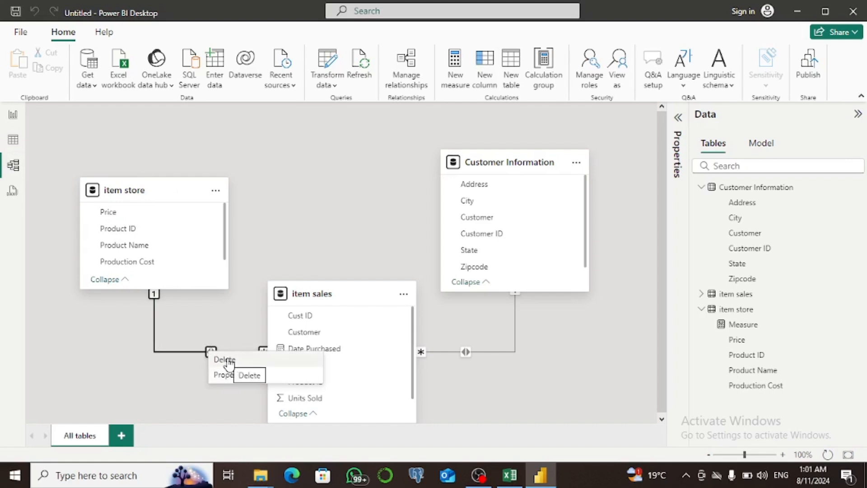
left_click(223, 360)
key("Return")
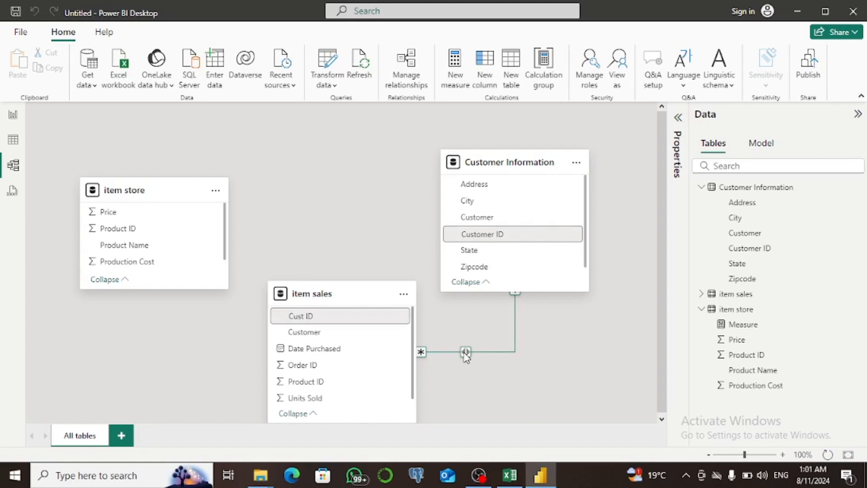
Delete the relationship between item sales and Customer Information
right_click(466, 357)
key("Escape")
key("Delete")
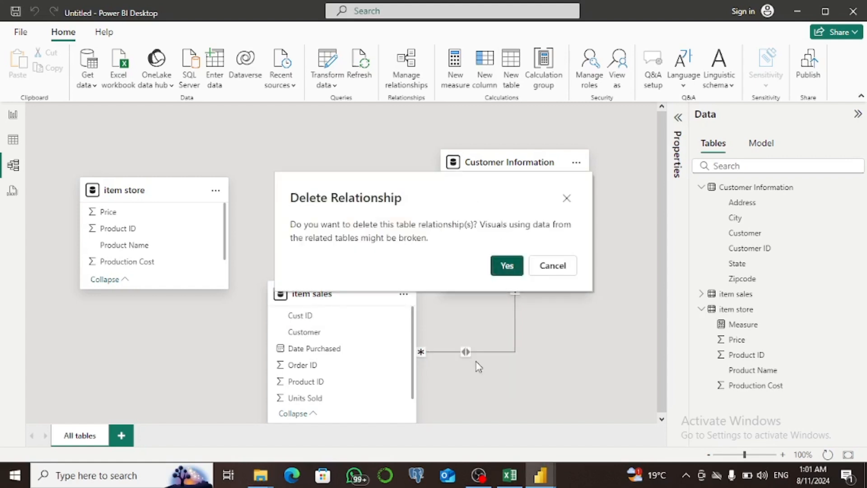
key("Return")
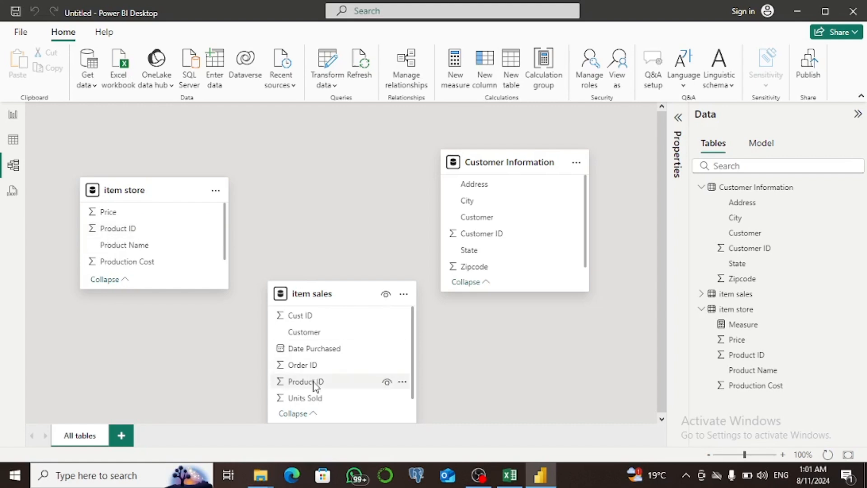
Create a one-to-many relationship from item store Product ID to item sales Product ID with cross-filter direction Both
left_click_drag(124, 231, 294, 384)
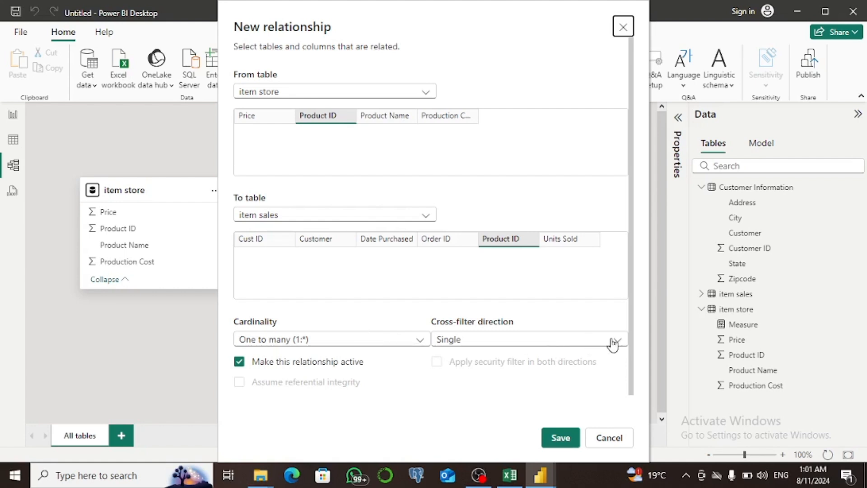
left_click(596, 344)
left_click(528, 375)
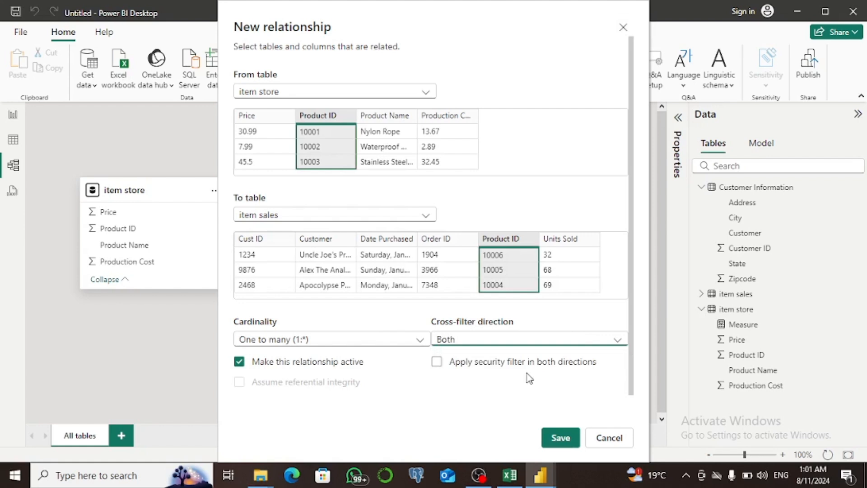
left_click(560, 438)
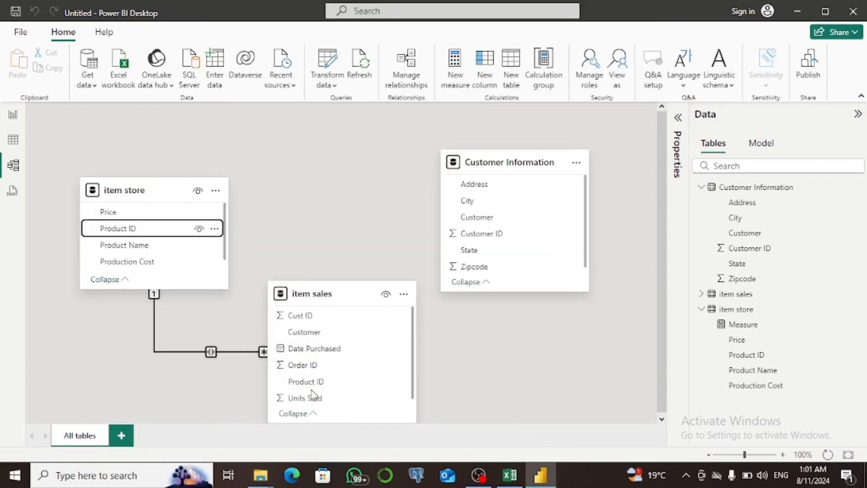
Create a many-to-one relationship from item sales Cust ID to Customer Information Customer ID with cross-filter direction Both
left_click_drag(318, 317, 460, 243)
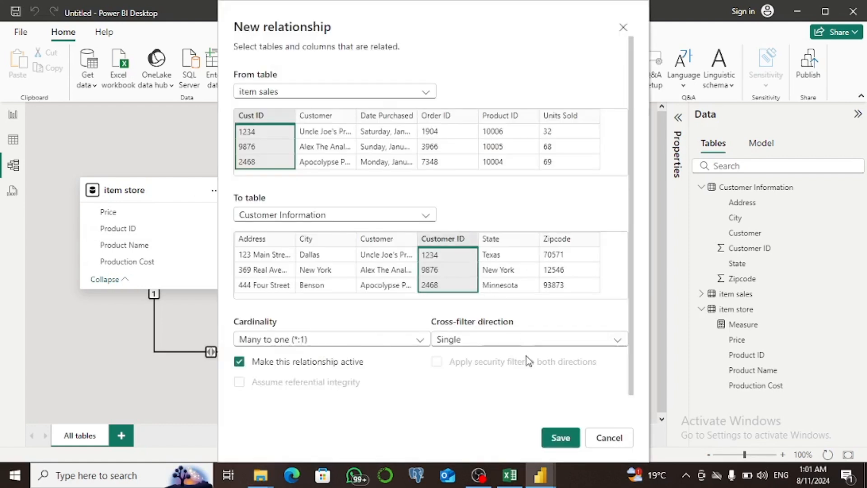
left_click(539, 344)
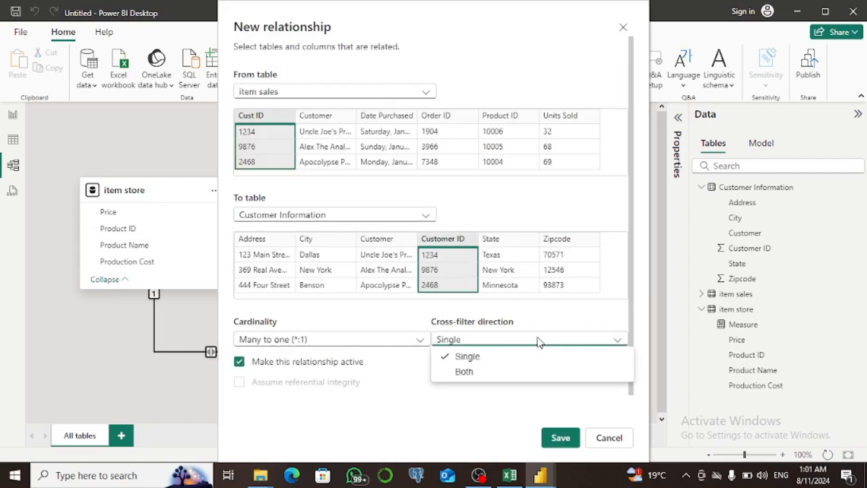
left_click(484, 373)
left_click(556, 436)
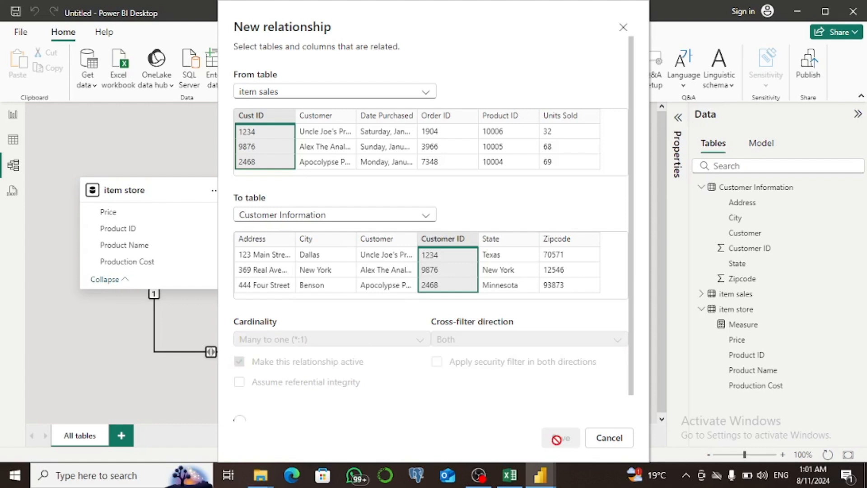